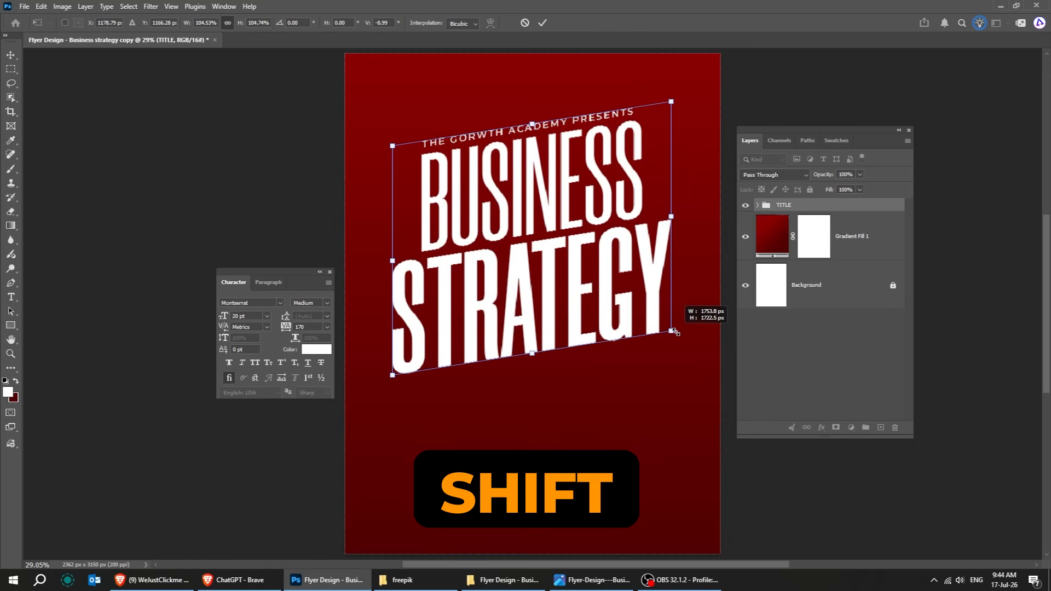
Commit the enlargement of the title text, expand the TITLE group and give it an orange colour label.
{"action": "key", "text": "Return"}
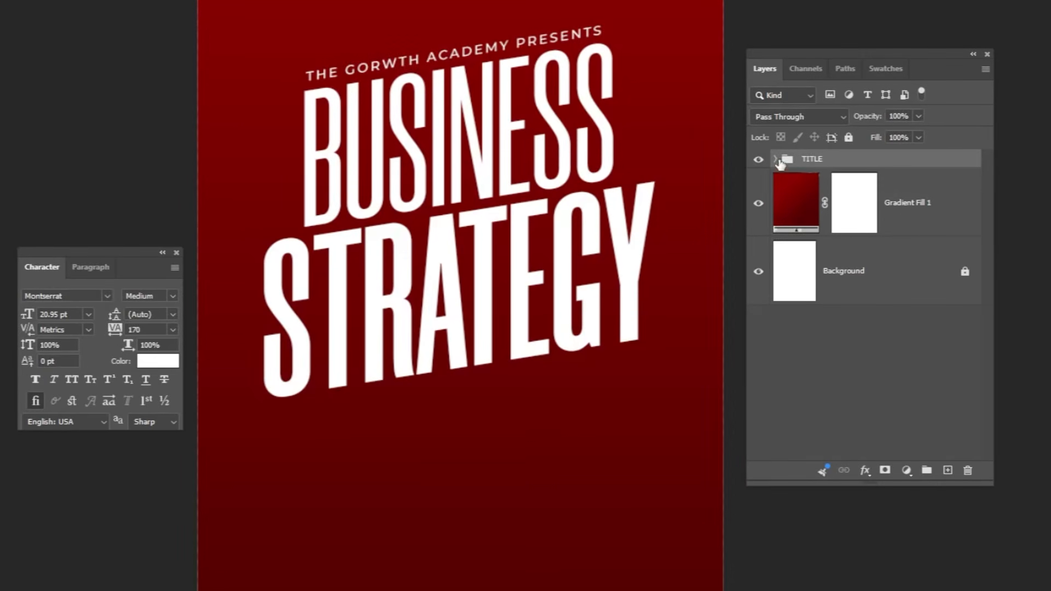
{"action": "left_click", "coordinate": [774, 159]}
{"action": "right_click", "coordinate": [850, 165]}
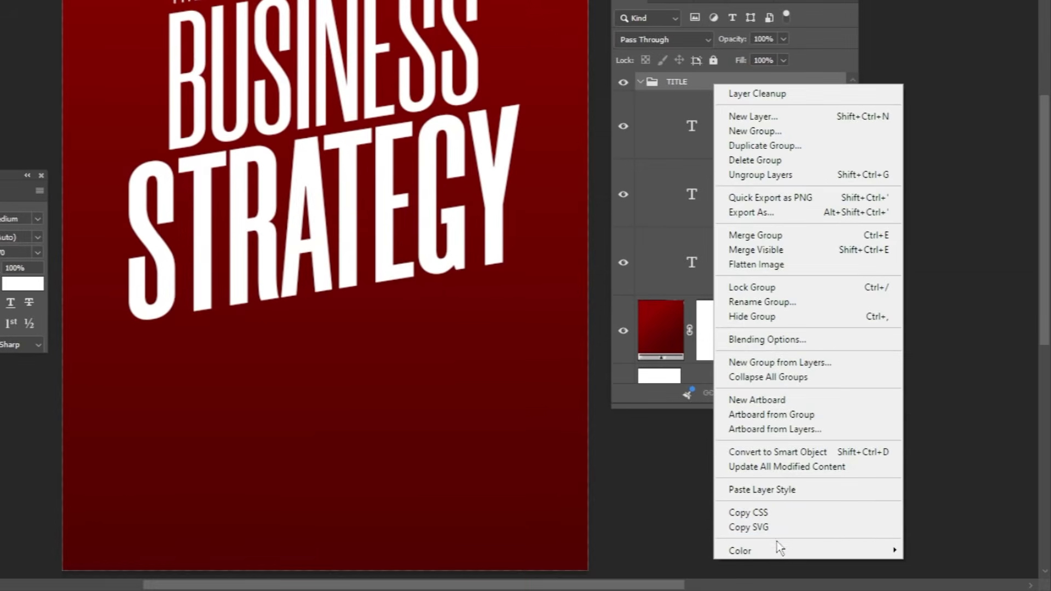
{"action": "mouse_move", "coordinate": [909, 590]}
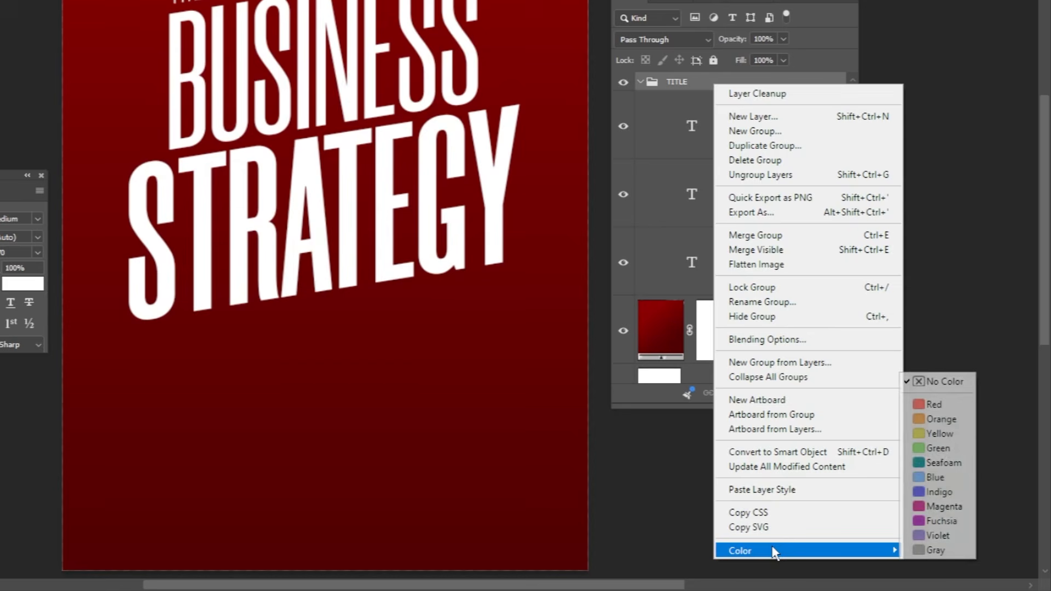
{"action": "left_click", "coordinate": [942, 419]}
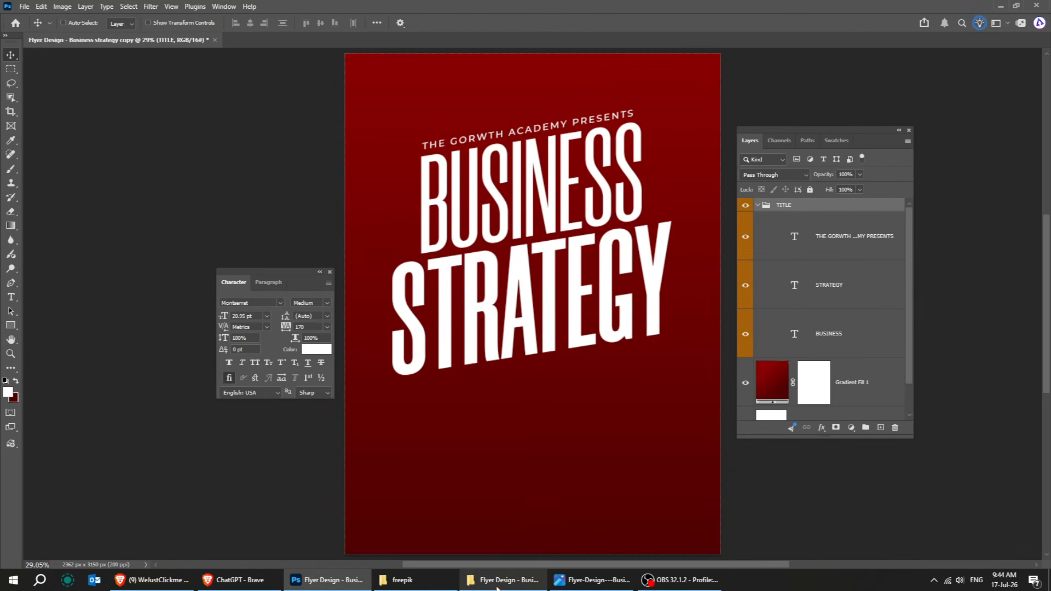
Place the white-texture image above the TITLE group, clip it to the group and collapse the group.
{"action": "left_click", "coordinate": [499, 581]}
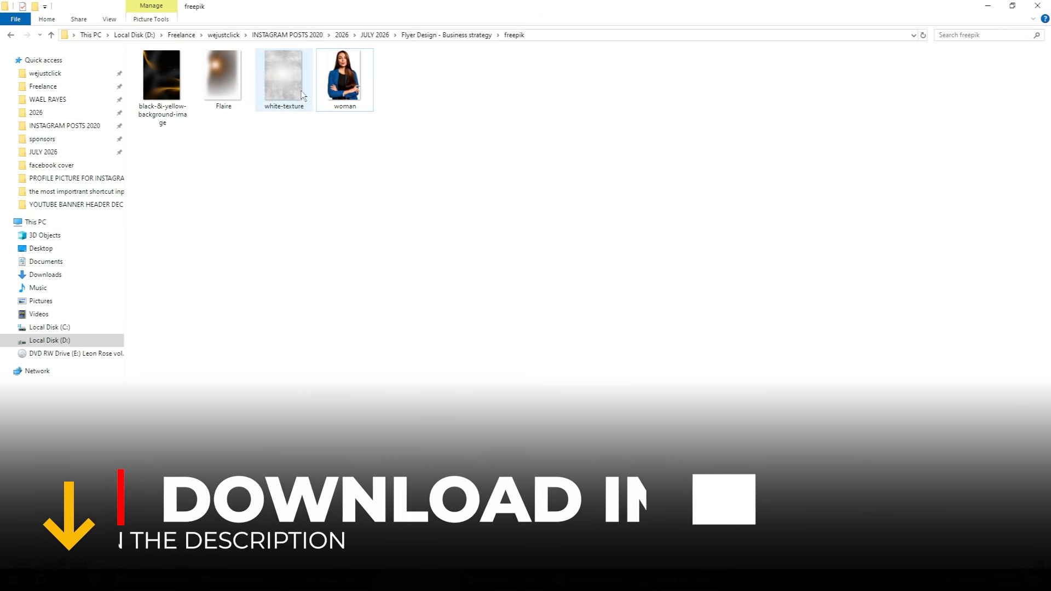
{"action": "left_click_drag", "start_coordinate": [303, 95], "coordinate": [489, 372]}
{"action": "key", "text": "Return"}
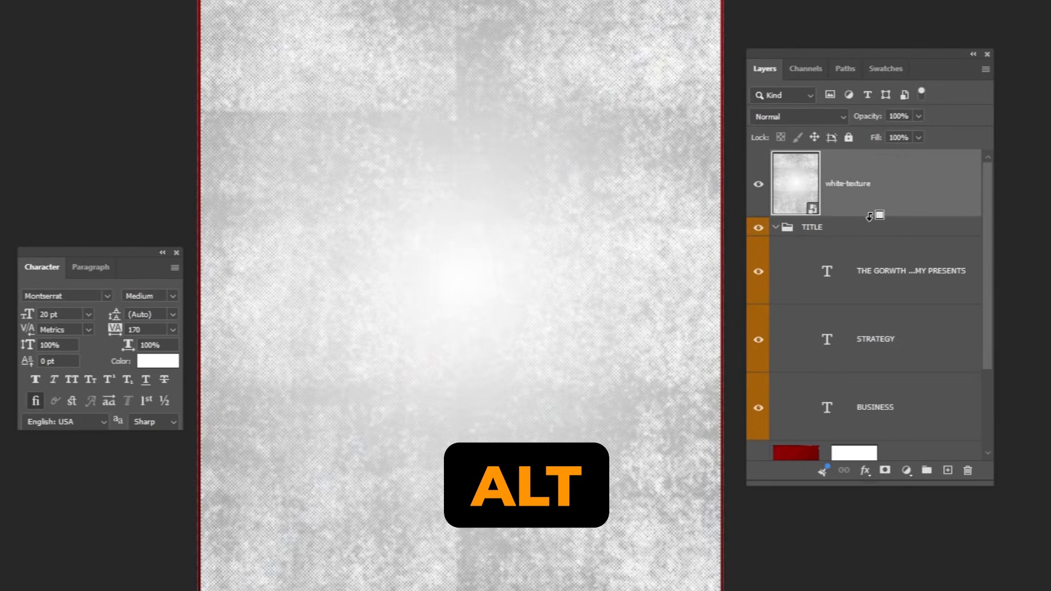
{"action": "left_click", "coordinate": [869, 218], "text": "alt"}
{"action": "left_click", "coordinate": [776, 226]}
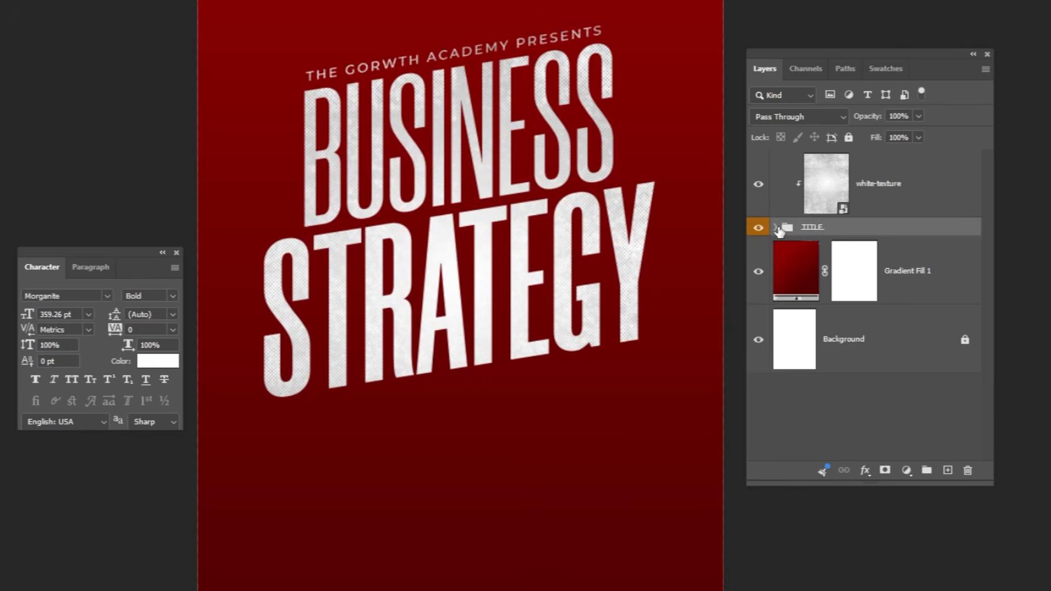
Place the woman image above the white-texture layer, scale it down and position it centrally over the lower part of the title.
{"action": "left_click", "coordinate": [870, 202]}
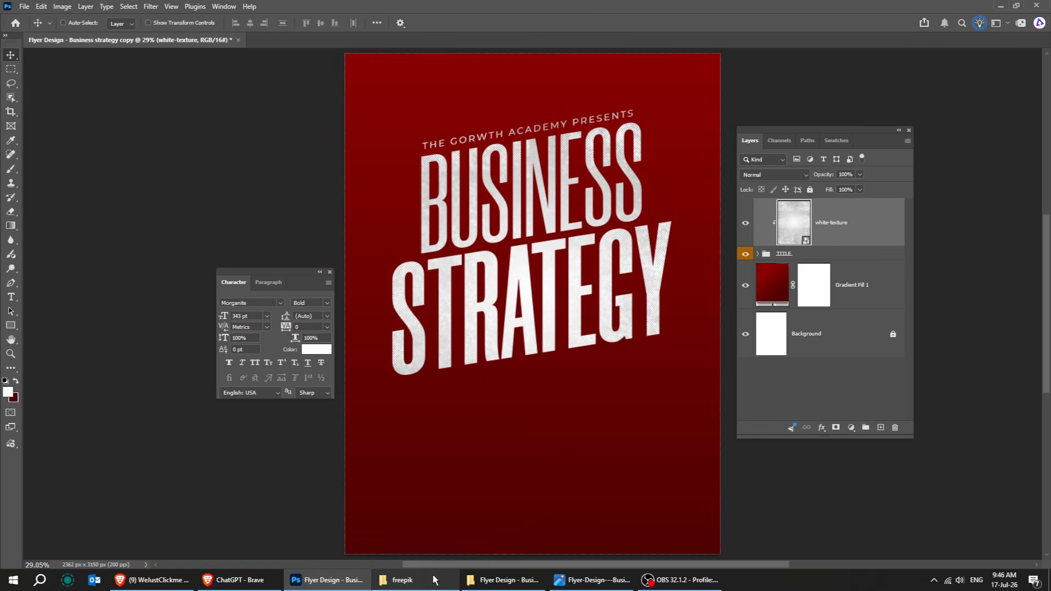
{"action": "left_click", "coordinate": [402, 580]}
{"action": "left_click_drag", "start_coordinate": [345, 80], "coordinate": [539, 408]}
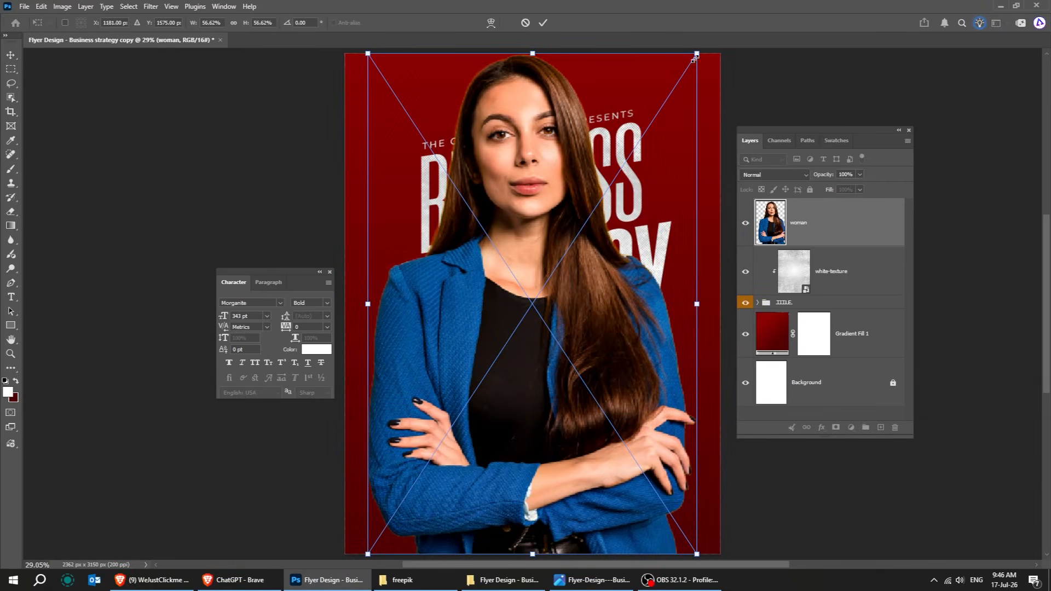
{"action": "left_click_drag", "start_coordinate": [694, 56], "coordinate": [626, 164]}
{"action": "left_click_drag", "start_coordinate": [545, 246], "coordinate": [544, 332]}
{"action": "left_click_drag", "start_coordinate": [623, 249], "coordinate": [618, 258]}
{"action": "left_click_drag", "start_coordinate": [561, 312], "coordinate": [561, 300]}
{"action": "key", "text": "Return"}
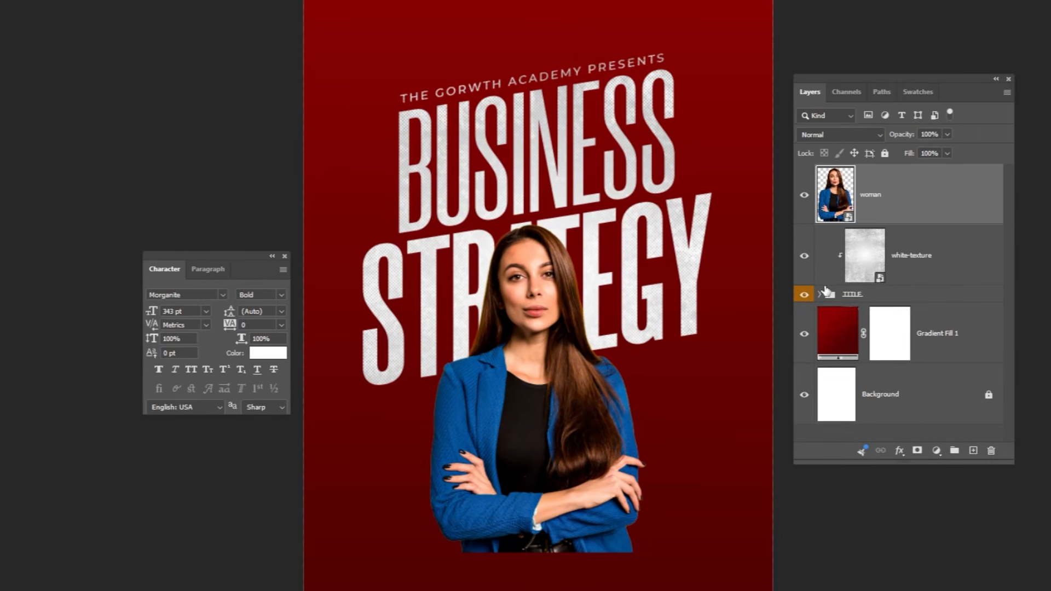
Link the white-texture layer with the TITLE group, then move the title and the woman slightly up the flyer.
{"action": "left_click", "coordinate": [899, 300]}
{"action": "left_click", "coordinate": [917, 282]}
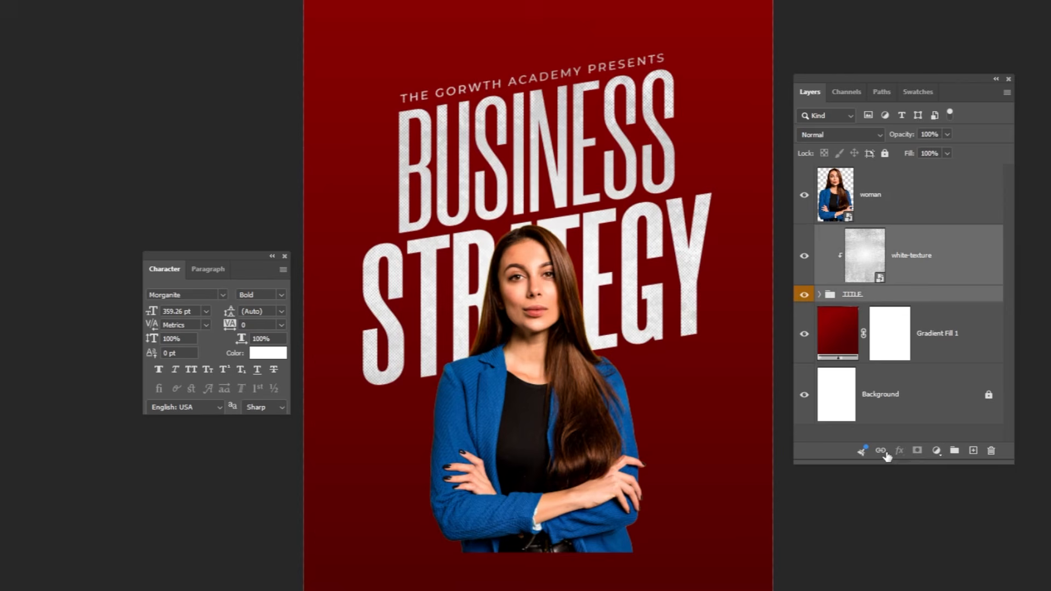
{"action": "left_click_drag", "start_coordinate": [643, 324], "coordinate": [637, 304]}
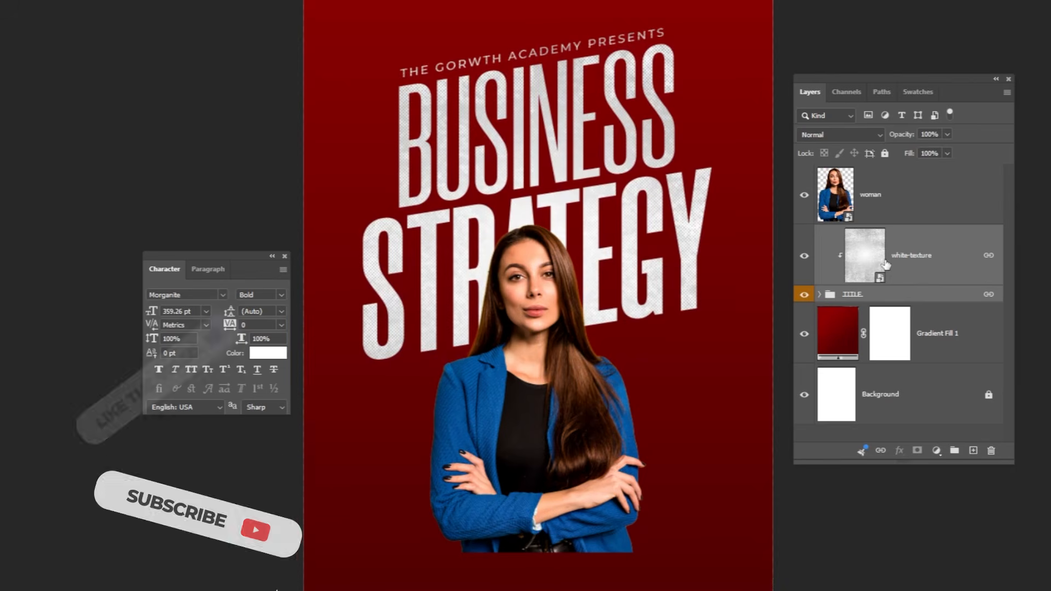
{"action": "left_click", "coordinate": [881, 197]}
{"action": "left_click_drag", "start_coordinate": [645, 352], "coordinate": [641, 325]}
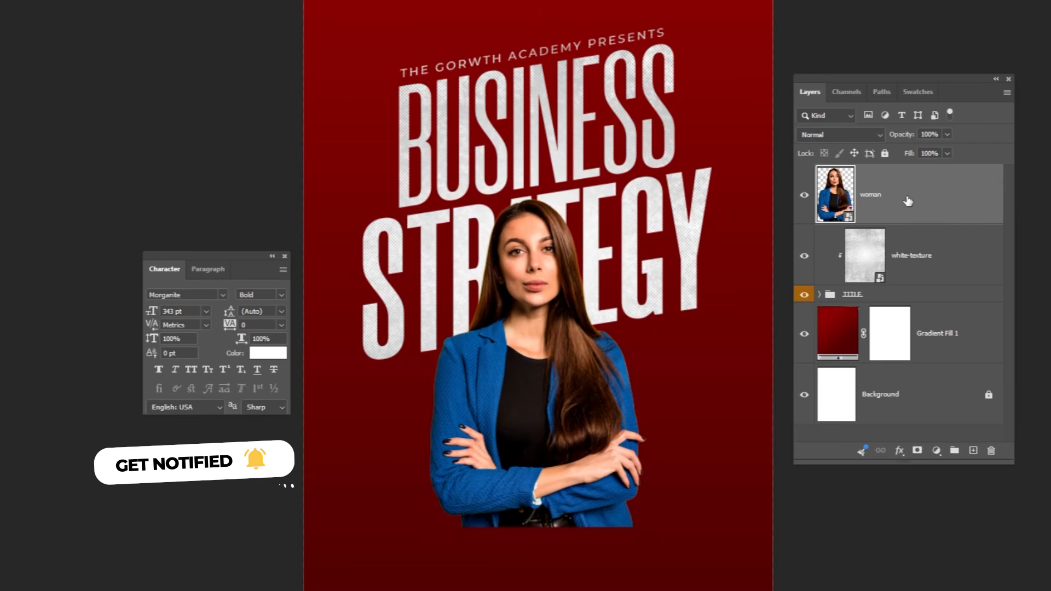
Add a layer mask to the woman layer and hide her lower body with a black 500 px Soft Round brush.
{"action": "left_click", "coordinate": [916, 450]}
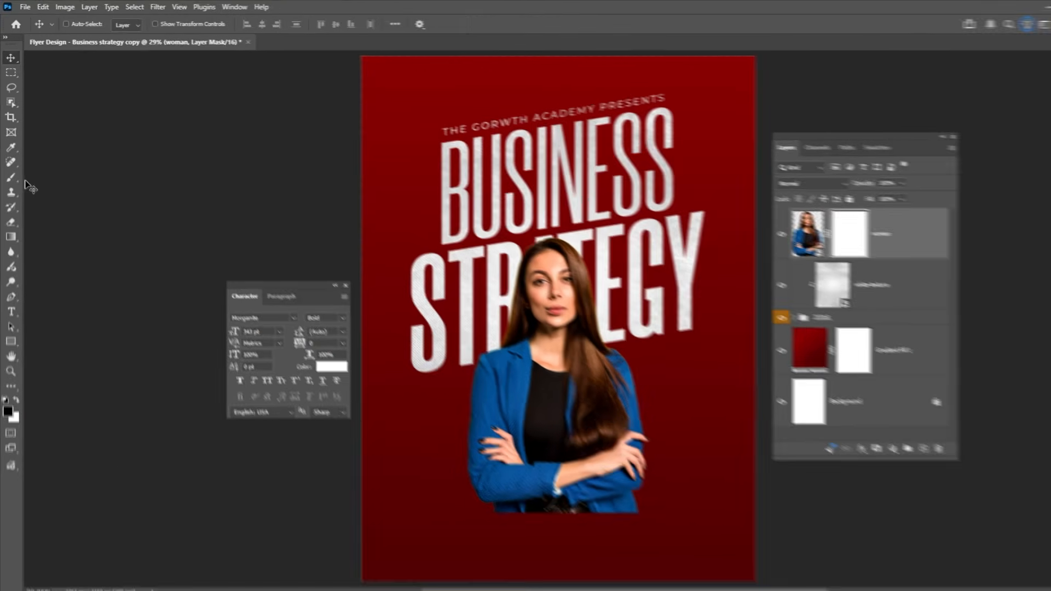
{"action": "left_click", "coordinate": [10, 171]}
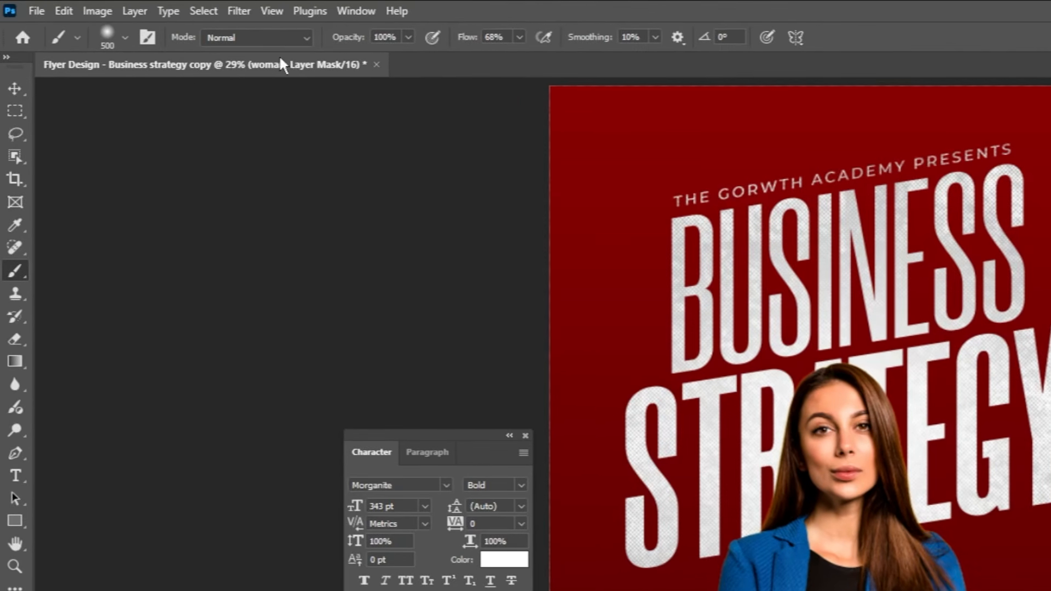
{"action": "left_click", "coordinate": [130, 39]}
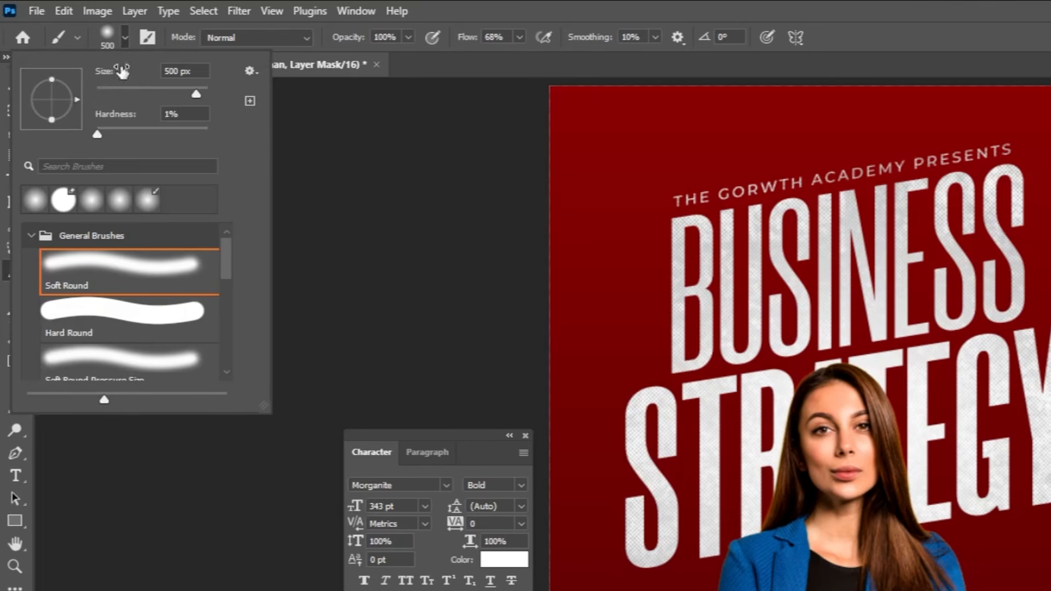
{"action": "left_click", "coordinate": [119, 40]}
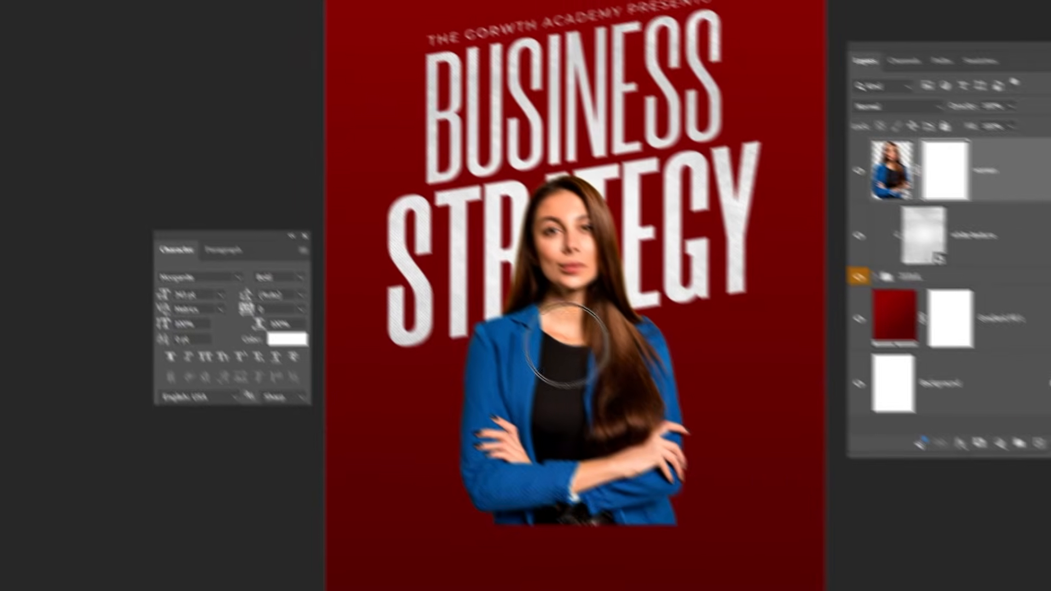
{"action": "mouse_move", "coordinate": [482, 474]}
{"action": "left_mouse_down"}
{"action": "mouse_move", "coordinate": [600, 456]}
{"action": "mouse_move", "coordinate": [633, 439]}
{"action": "left_mouse_up"}
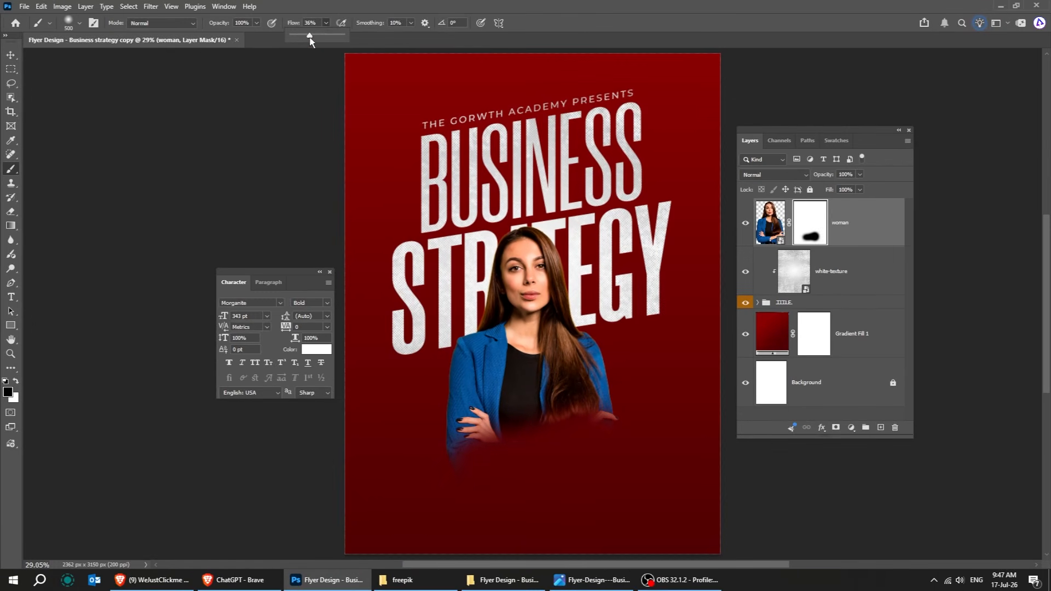
Fade the woman's forearms and waist softly into the background on her mask, using 35% brush flow and an 800 px brush.
{"action": "left_click_drag", "start_coordinate": [310, 38], "coordinate": [309, 37]}
{"action": "left_click_drag", "start_coordinate": [451, 465], "coordinate": [543, 462]}
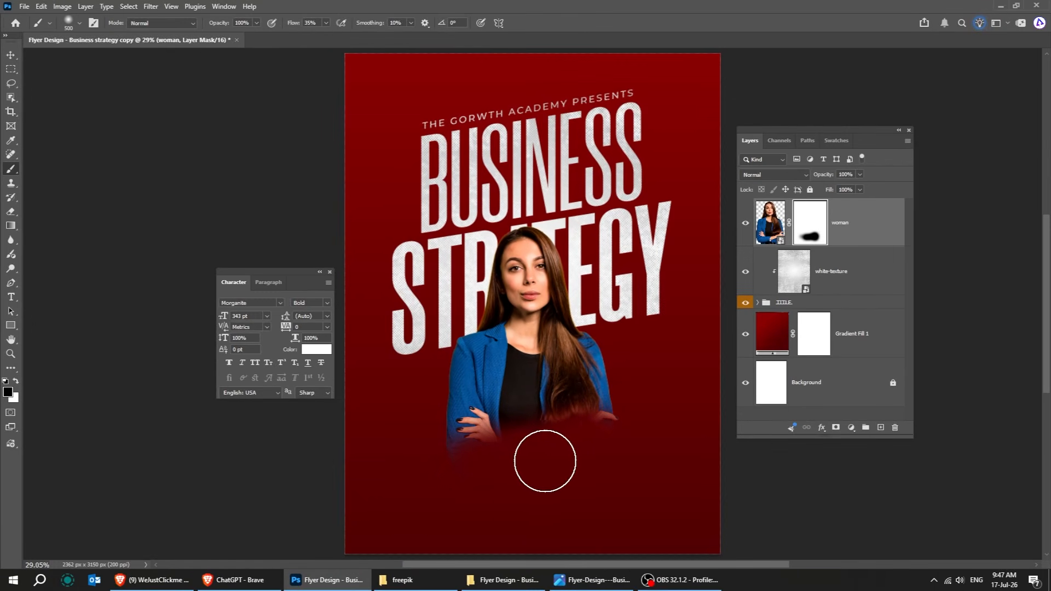
{"action": "key", "text": "bracketright"}
{"action": "key", "text": "bracketright"}
{"action": "key", "text": "bracketright"}
{"action": "left_click_drag", "start_coordinate": [467, 459], "coordinate": [565, 444]}
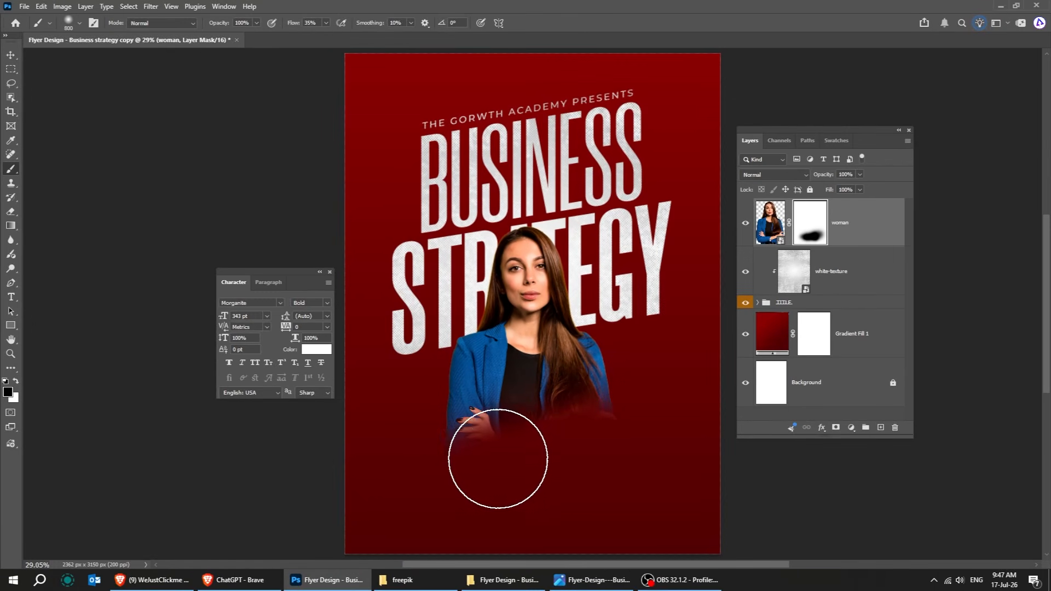
{"action": "mouse_move", "coordinate": [498, 458]}
{"action": "left_mouse_down"}
{"action": "mouse_move", "coordinate": [645, 429]}
{"action": "mouse_move", "coordinate": [436, 448]}
{"action": "mouse_move", "coordinate": [572, 458]}
{"action": "left_mouse_up"}
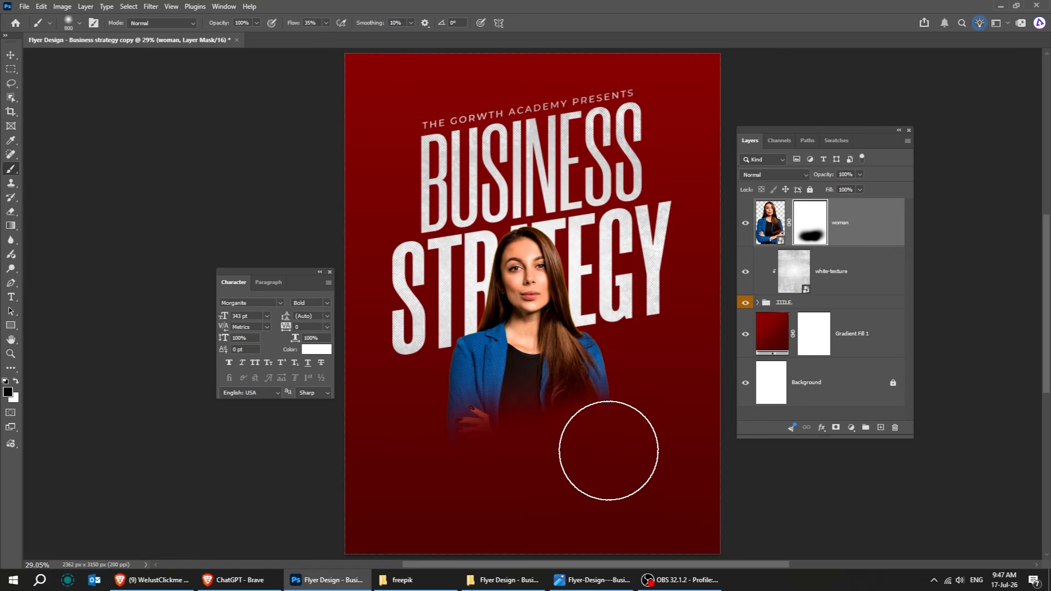
Paint back the lower hair and sleeve on the woman's mask with a smaller white brush, and nudge her slightly right.
{"action": "key", "text": "x"}
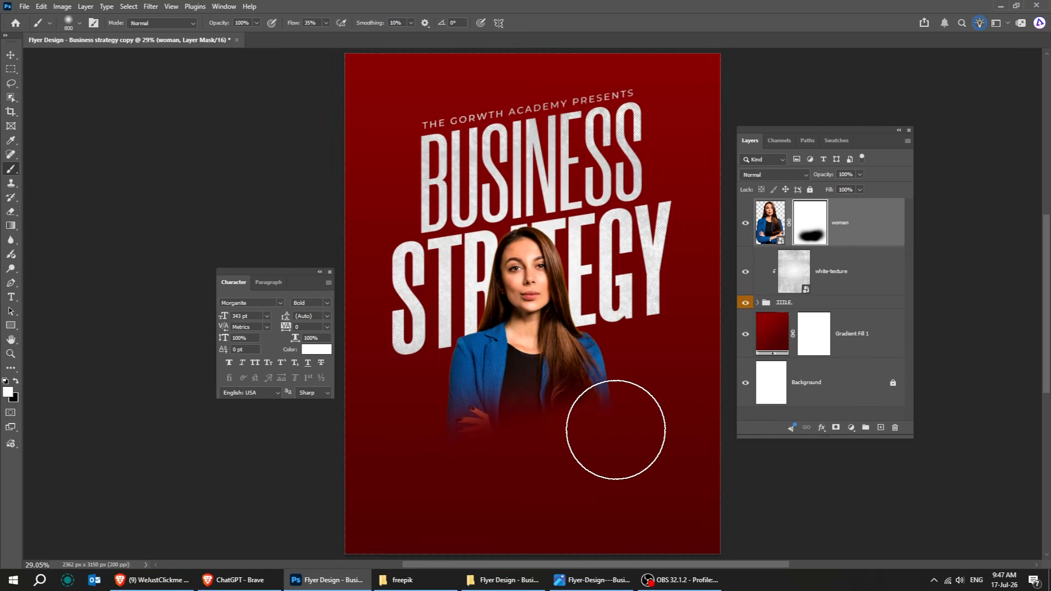
{"action": "key", "text": "bracketleft"}
{"action": "key", "text": "bracketleft"}
{"action": "key", "text": "bracketleft"}
{"action": "mouse_move", "coordinate": [602, 400]}
{"action": "left_mouse_down"}
{"action": "mouse_move", "coordinate": [584, 390]}
{"action": "mouse_move", "coordinate": [437, 400]}
{"action": "mouse_move", "coordinate": [491, 411]}
{"action": "mouse_move", "coordinate": [546, 404]}
{"action": "mouse_move", "coordinate": [566, 350]}
{"action": "mouse_move", "coordinate": [556, 372]}
{"action": "left_mouse_up"}
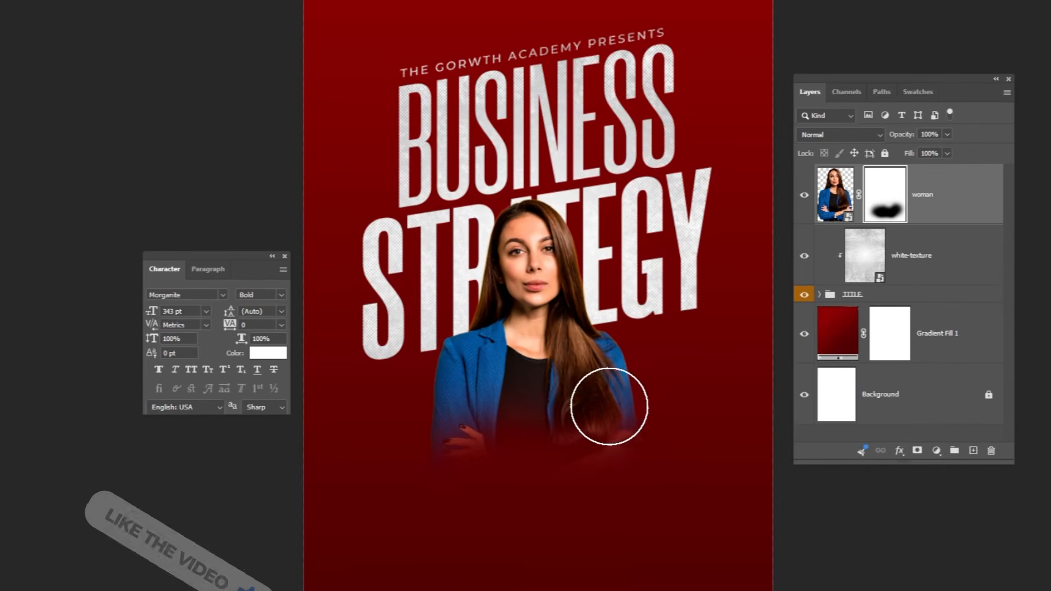
{"action": "key", "text": "v"}
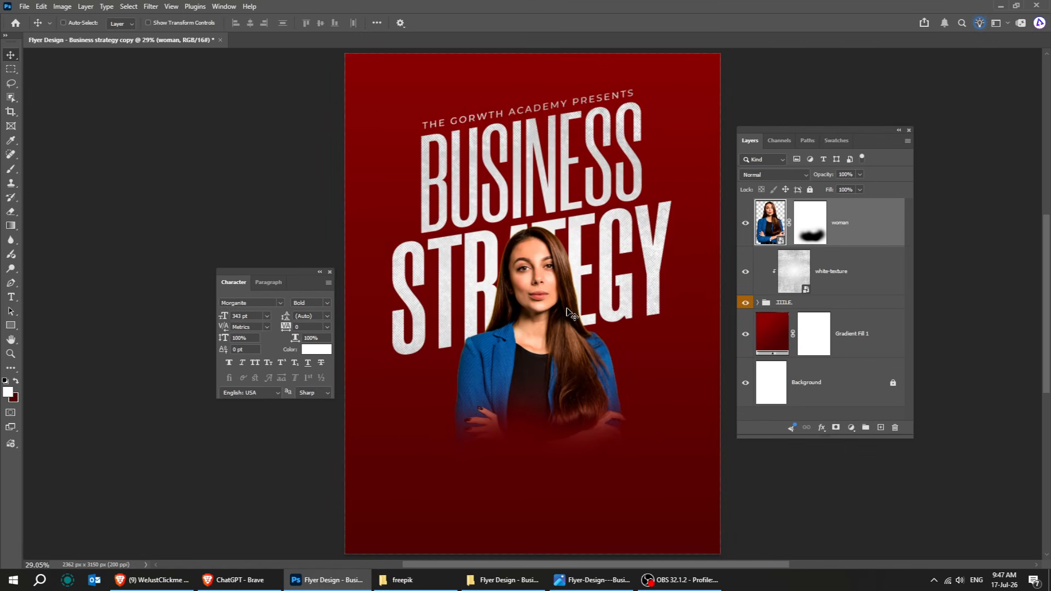
Place black-&-yellow-background-image directly above Gradient Fill 1 and set its blend mode to Luminosity.
{"action": "left_click", "coordinate": [852, 334]}
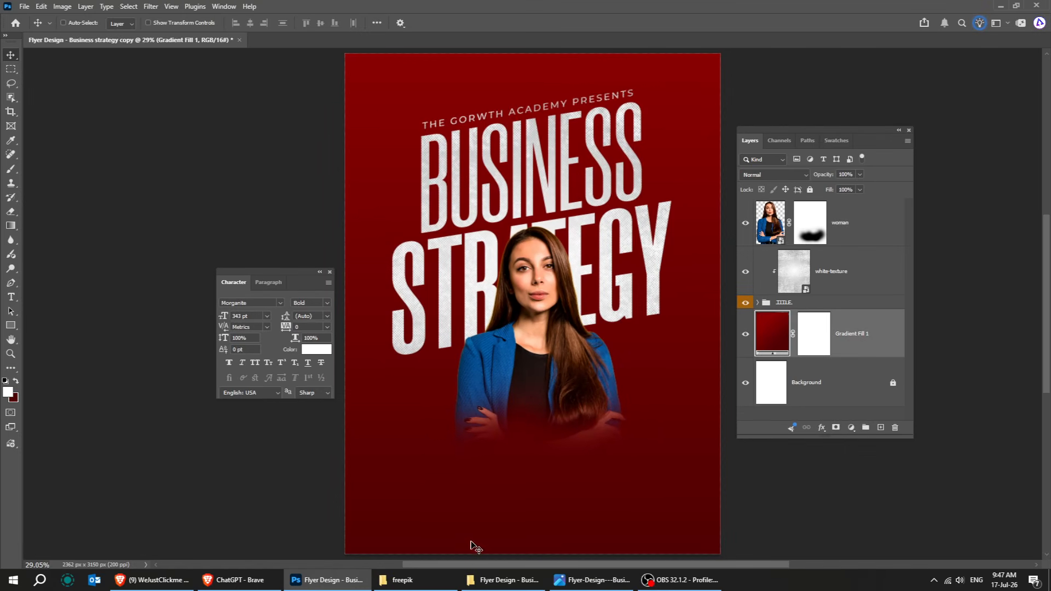
{"action": "left_click", "coordinate": [454, 580]}
{"action": "left_click", "coordinate": [173, 105]}
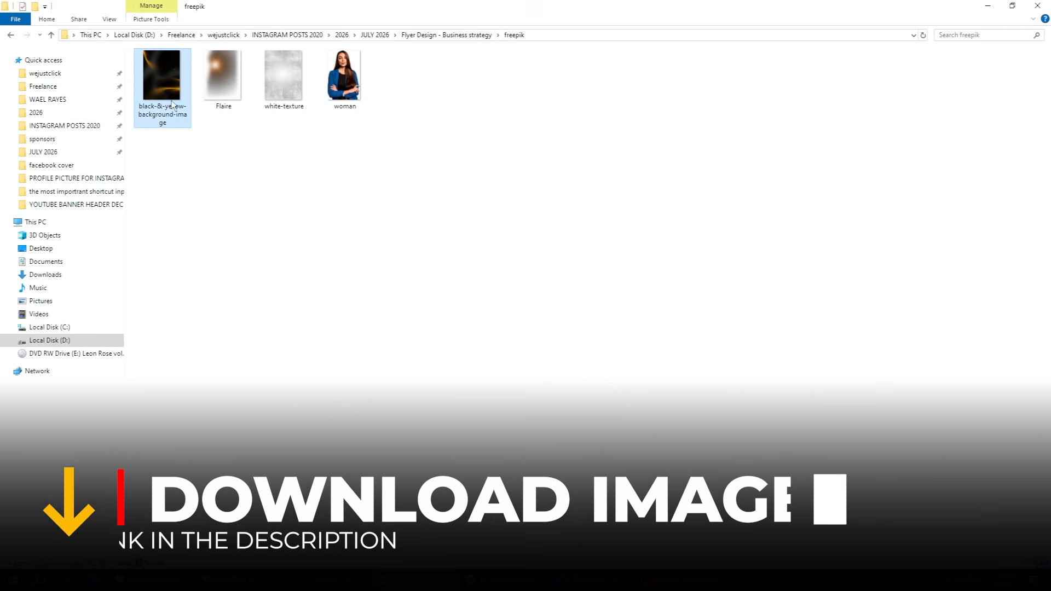
{"action": "left_click_drag", "start_coordinate": [173, 105], "coordinate": [515, 444]}
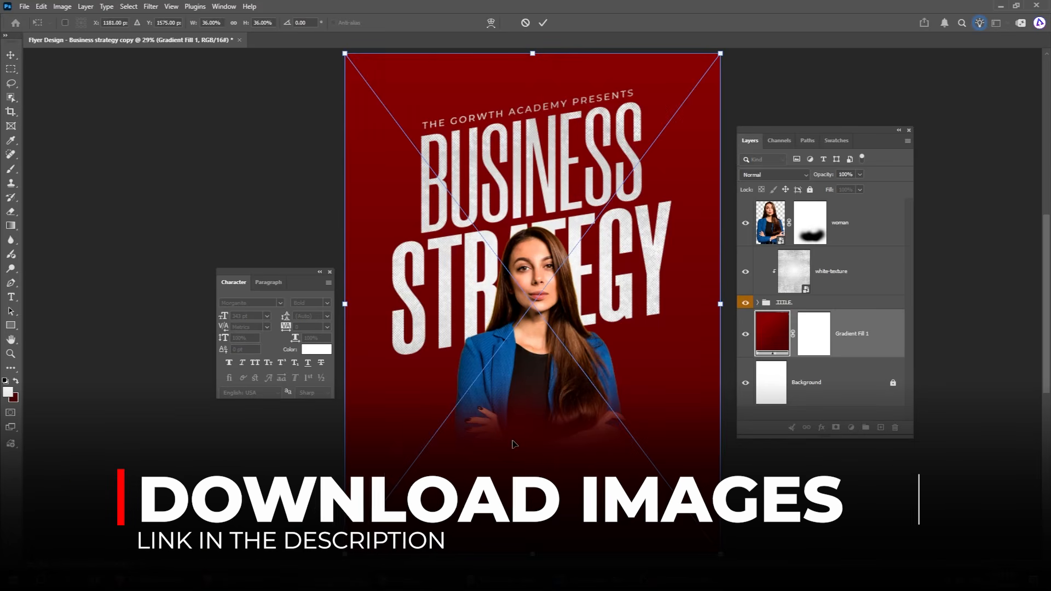
{"action": "key", "text": "Return"}
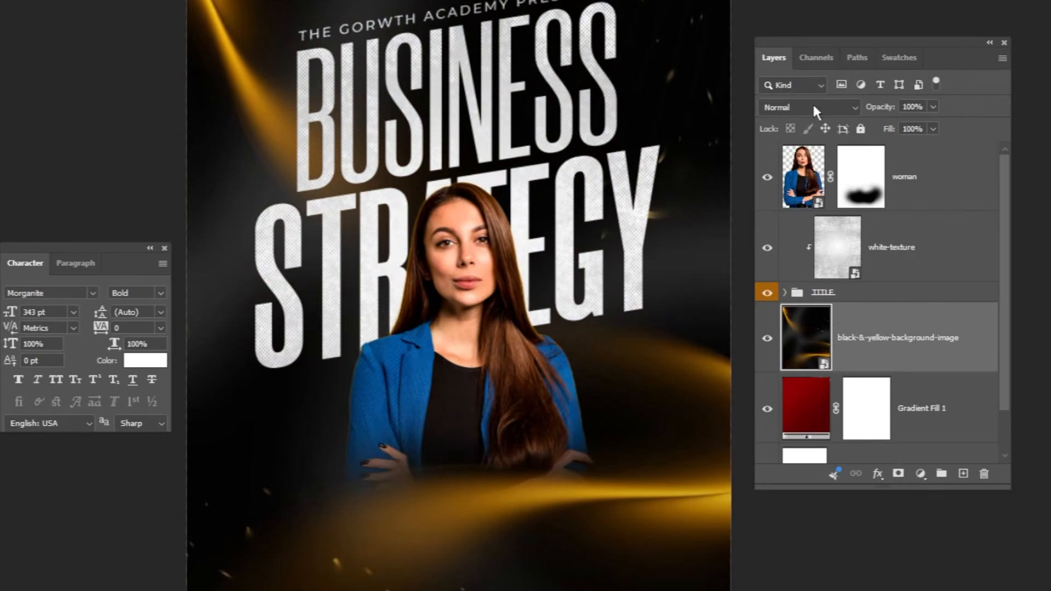
{"action": "left_click", "coordinate": [813, 107]}
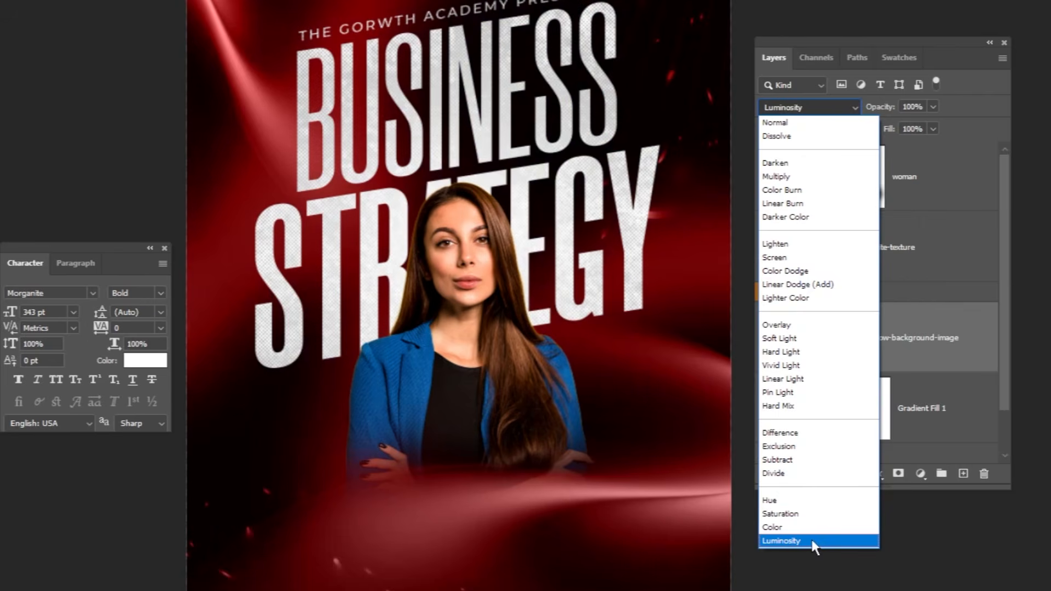
{"action": "left_click", "coordinate": [814, 541]}
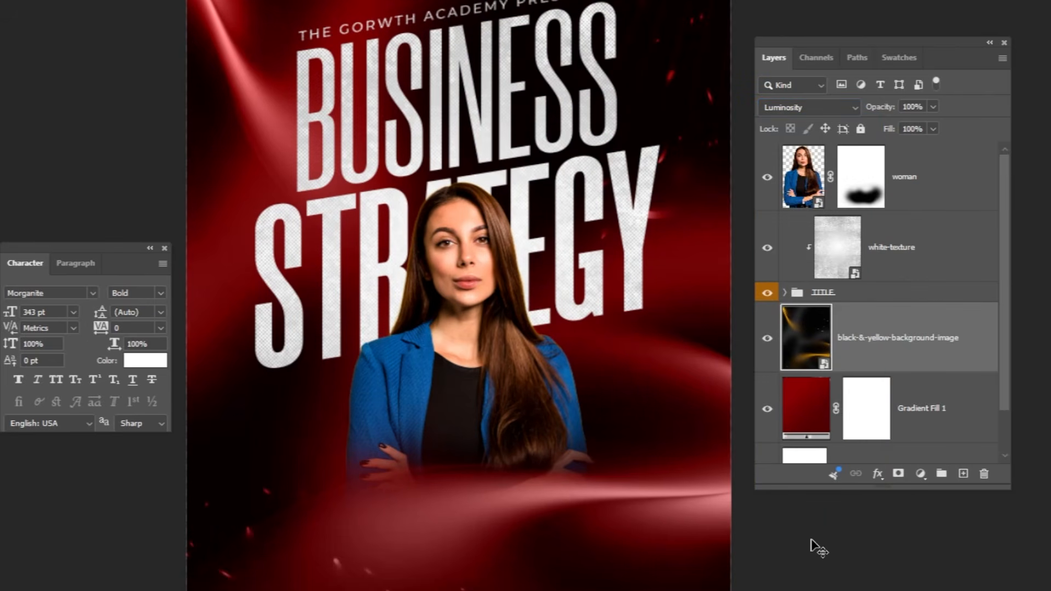
Add a Color Balance adjustment above the woman layer with midtones at +13 red, -4 magenta and +3 blue.
{"action": "left_click", "coordinate": [930, 188]}
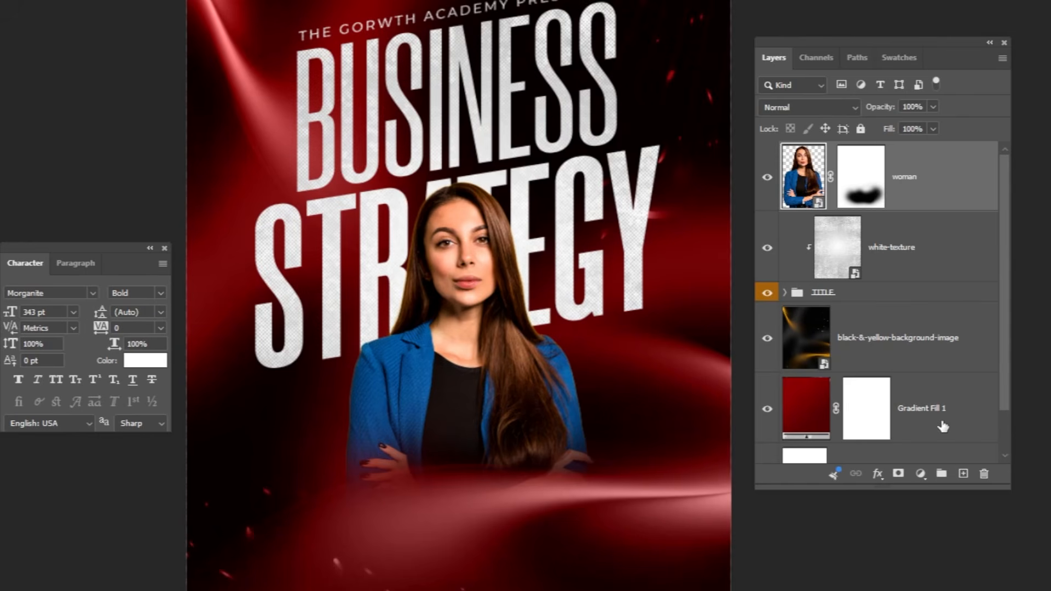
{"action": "left_click", "coordinate": [920, 474]}
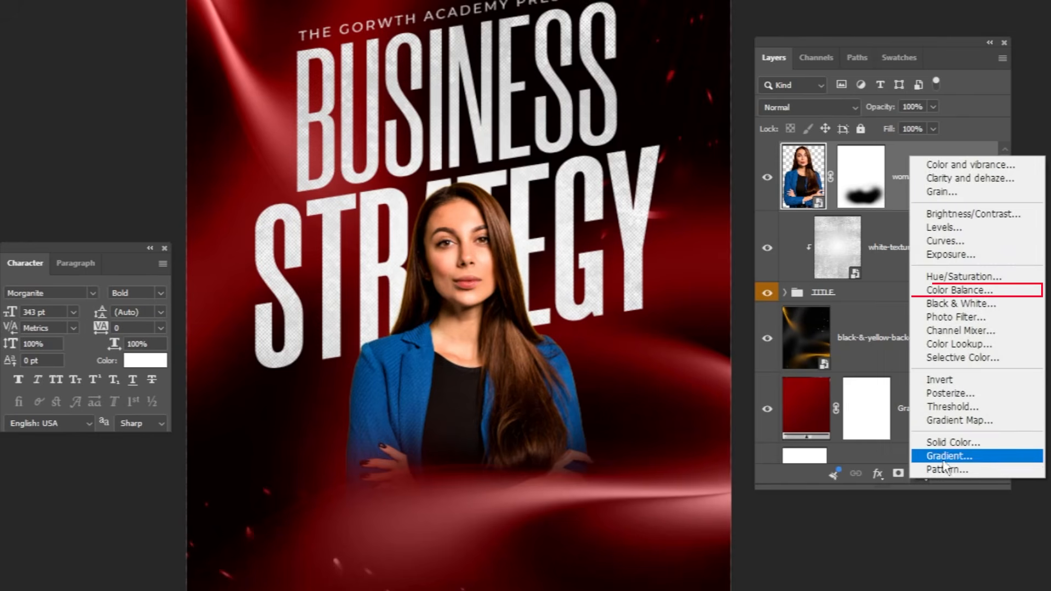
{"action": "left_click", "coordinate": [971, 290]}
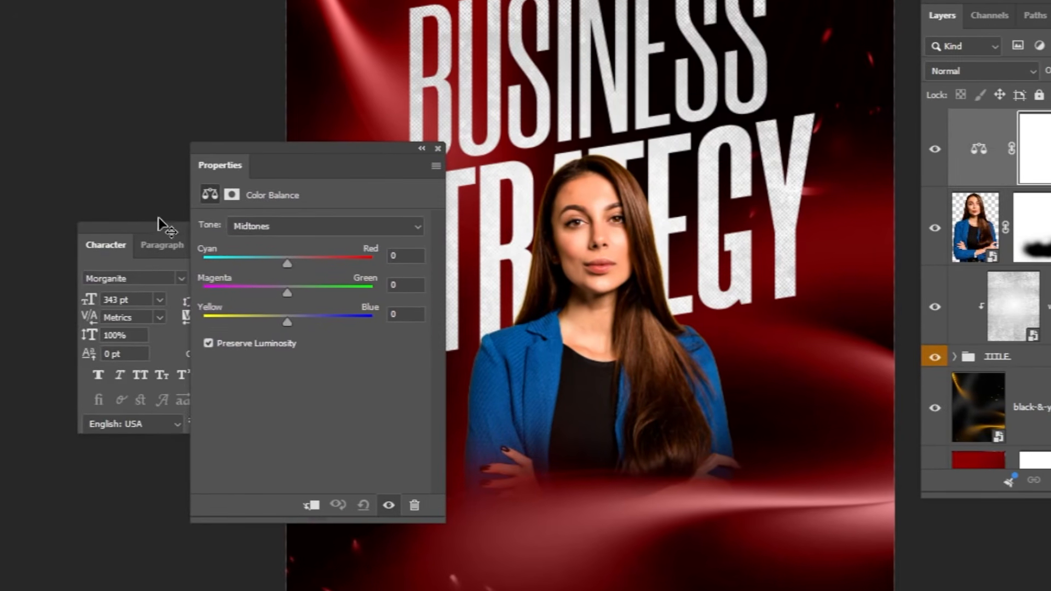
{"action": "left_click", "coordinate": [166, 220]}
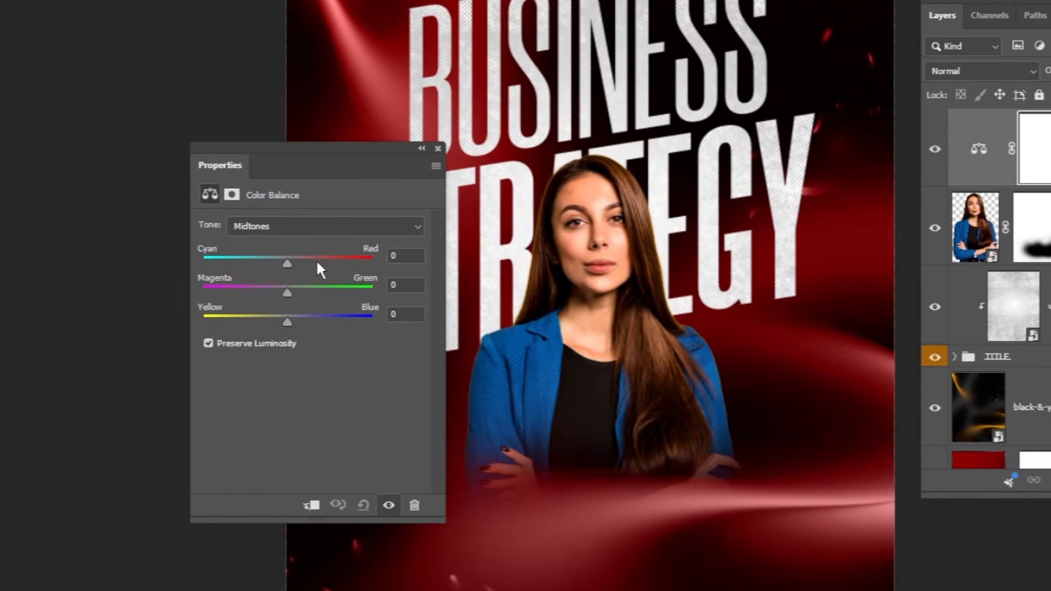
{"action": "left_click_drag", "start_coordinate": [287, 264], "coordinate": [305, 271]}
{"action": "left_click_drag", "start_coordinate": [284, 319], "coordinate": [289, 320]}
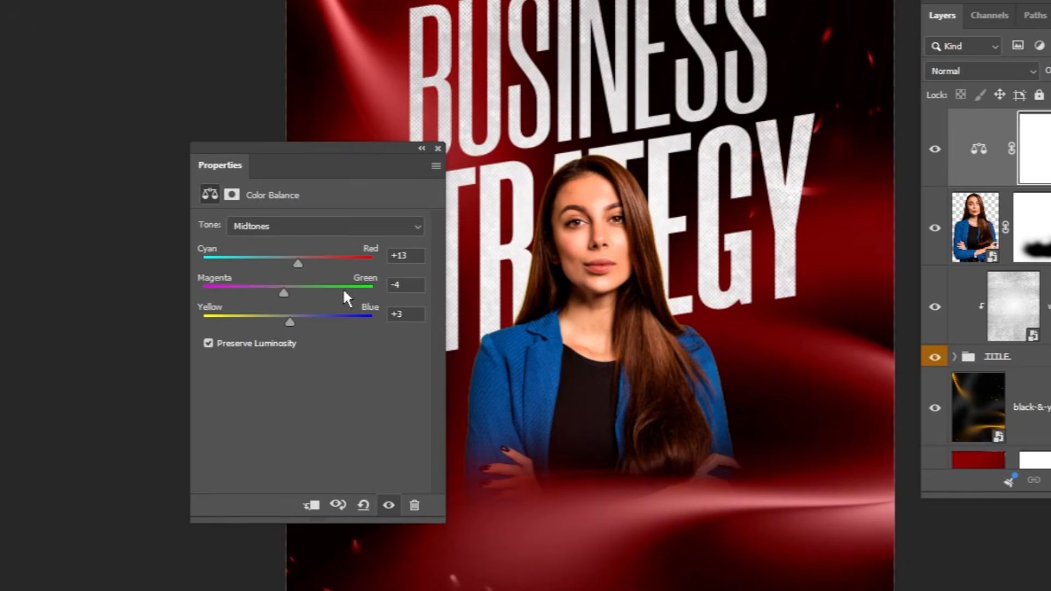
Adjust the Color Balance shadows, and set its highlights to +3 red, -2 magenta and +4 blue.
{"action": "left_click", "coordinate": [342, 225]}
{"action": "left_click", "coordinate": [336, 242]}
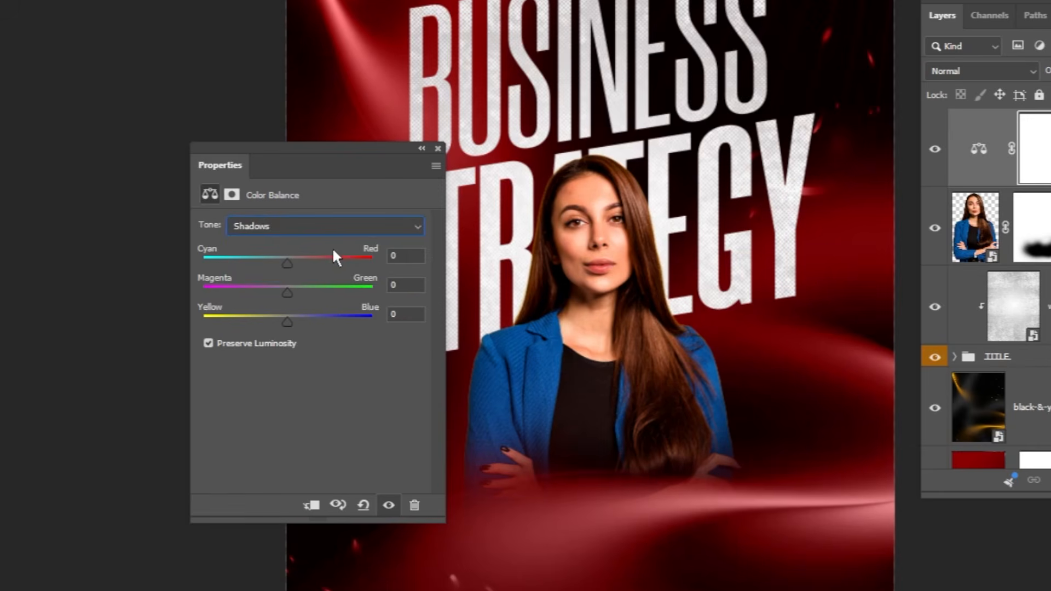
{"action": "left_click_drag", "start_coordinate": [288, 264], "coordinate": [289, 316]}
{"action": "left_click", "coordinate": [324, 229]}
{"action": "left_click", "coordinate": [313, 275]}
{"action": "left_click_drag", "start_coordinate": [288, 264], "coordinate": [290, 317]}
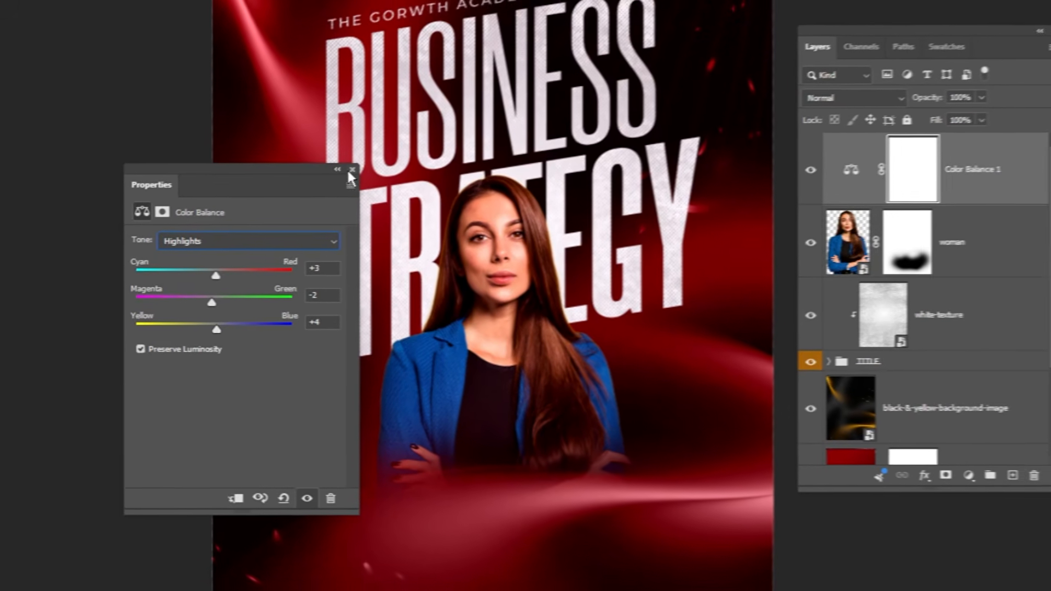
{"action": "left_click", "coordinate": [437, 148]}
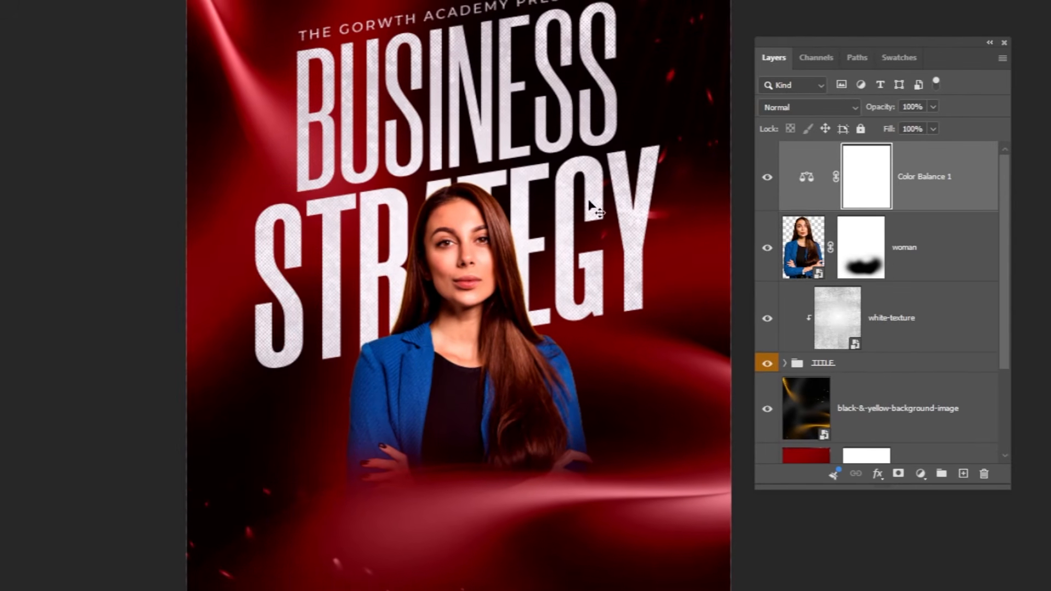
Clip the Color Balance adjustment to the woman layer, and reduce its fill to 63%.
{"action": "left_click", "coordinate": [969, 208], "text": "alt"}
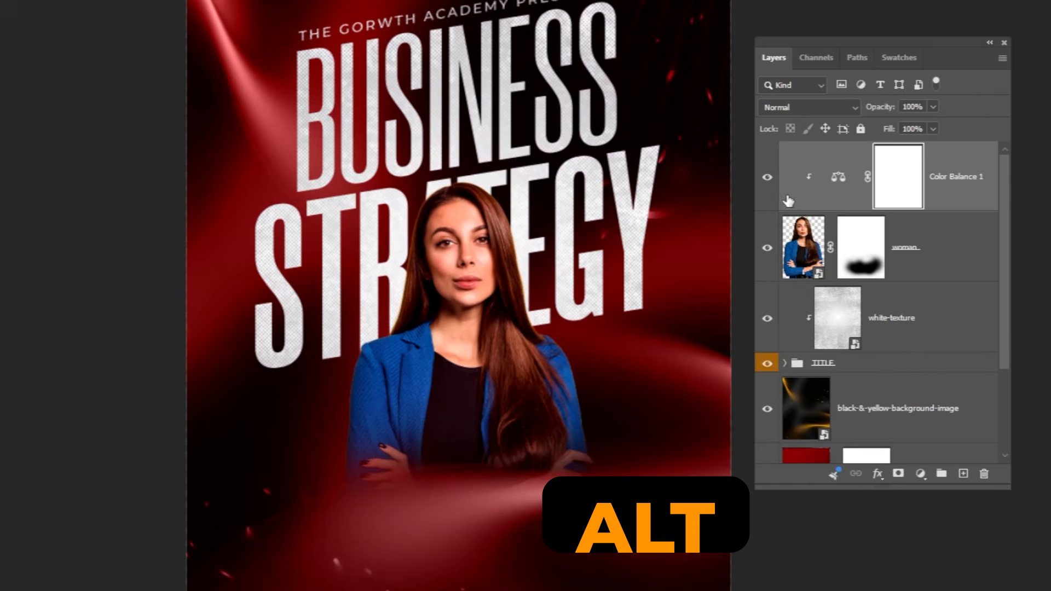
{"action": "left_click", "coordinate": [767, 178]}
{"action": "left_click", "coordinate": [767, 178]}
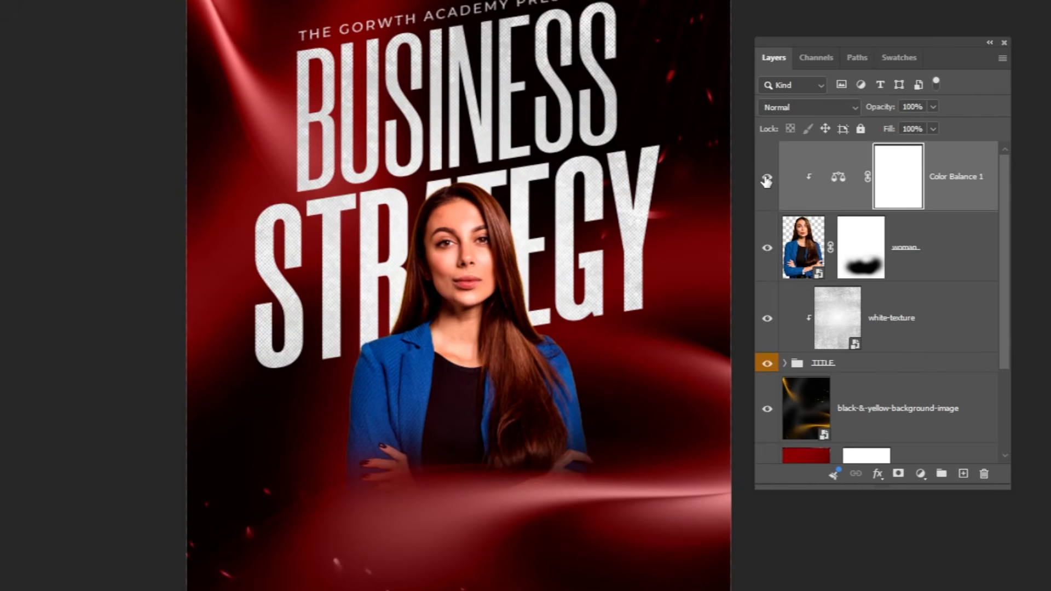
{"action": "left_click", "coordinate": [932, 129]}
{"action": "left_click_drag", "start_coordinate": [935, 148], "coordinate": [914, 149]}
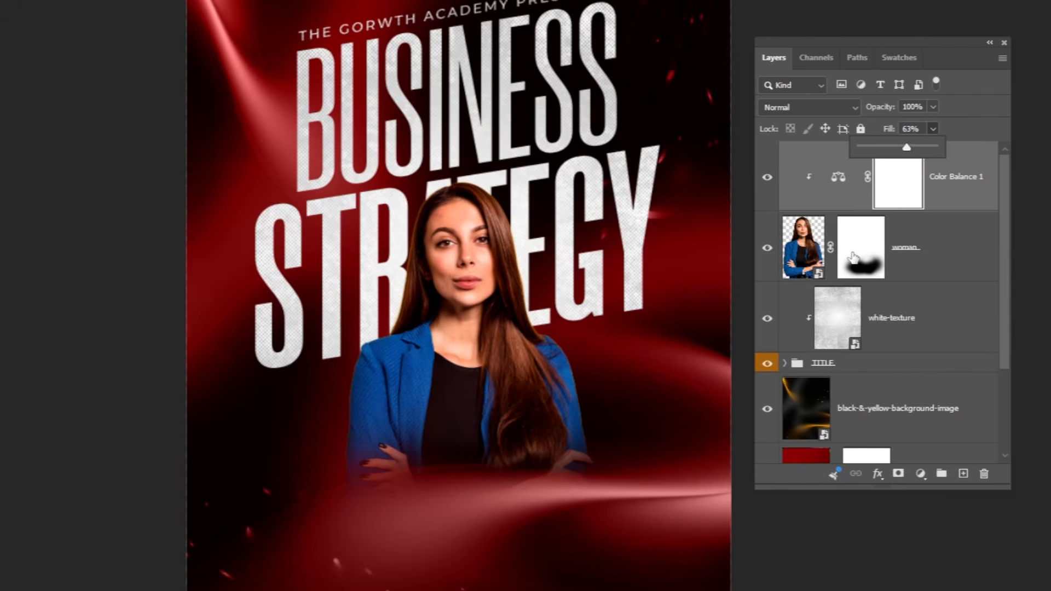
Add a Linear Dodge (Add) layer directly above black-&-yellow-background-image, and choose bright red as the foreground colour.
{"action": "left_click", "coordinate": [936, 257]}
{"action": "scroll", "coordinate": [923, 404], "scroll_direction": "down", "scroll_amount": 3}
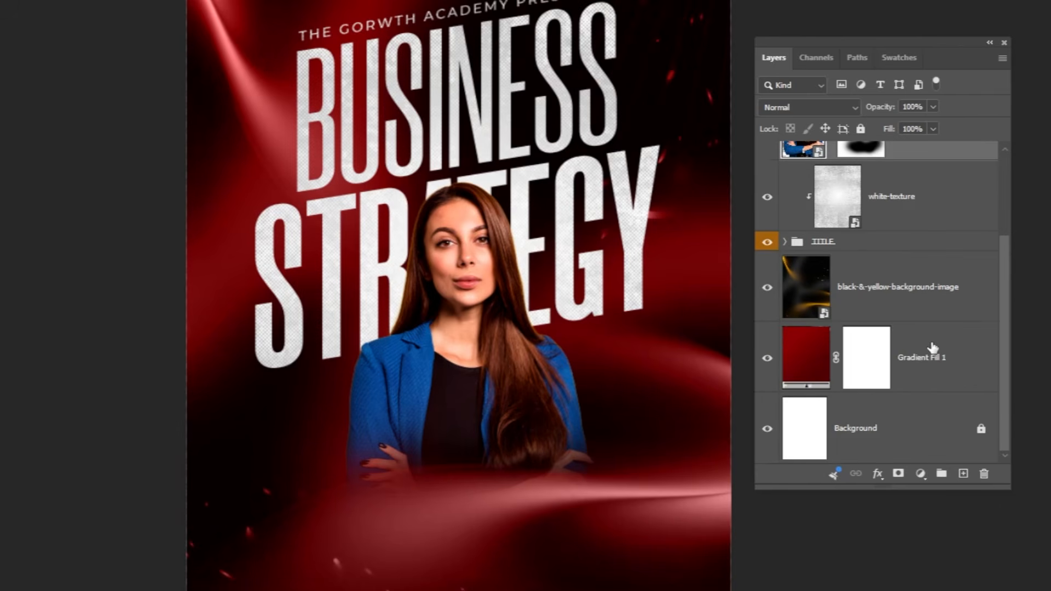
{"action": "left_click", "coordinate": [923, 297]}
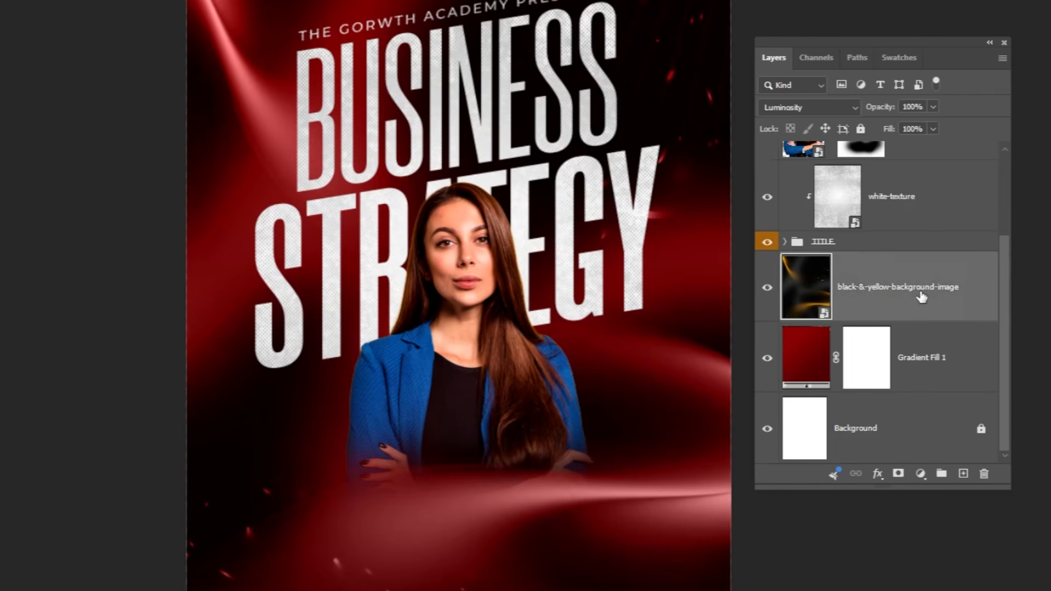
{"action": "left_click", "coordinate": [962, 474]}
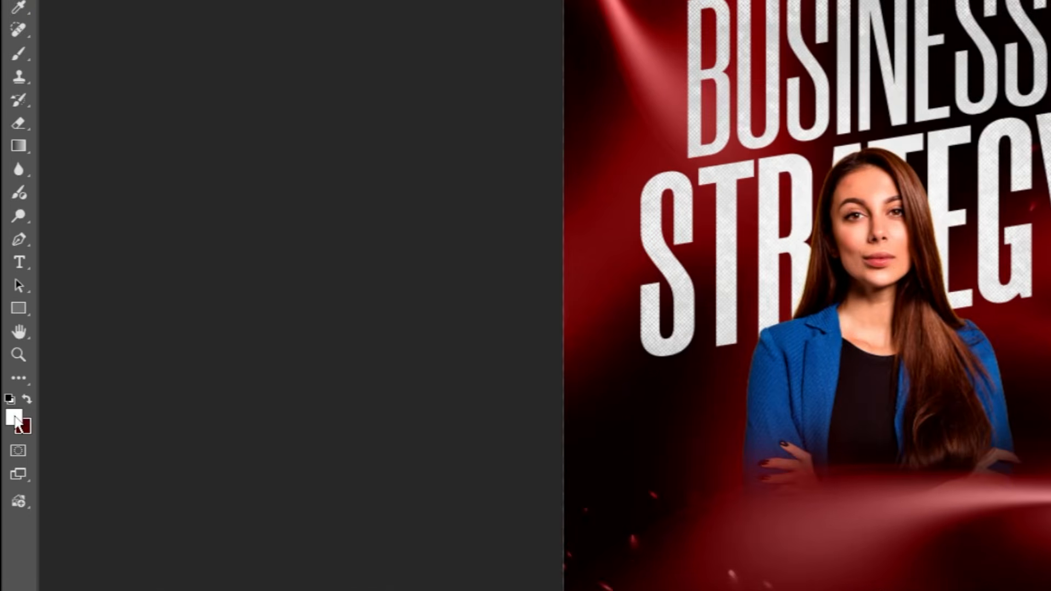
{"action": "left_click", "coordinate": [8, 392]}
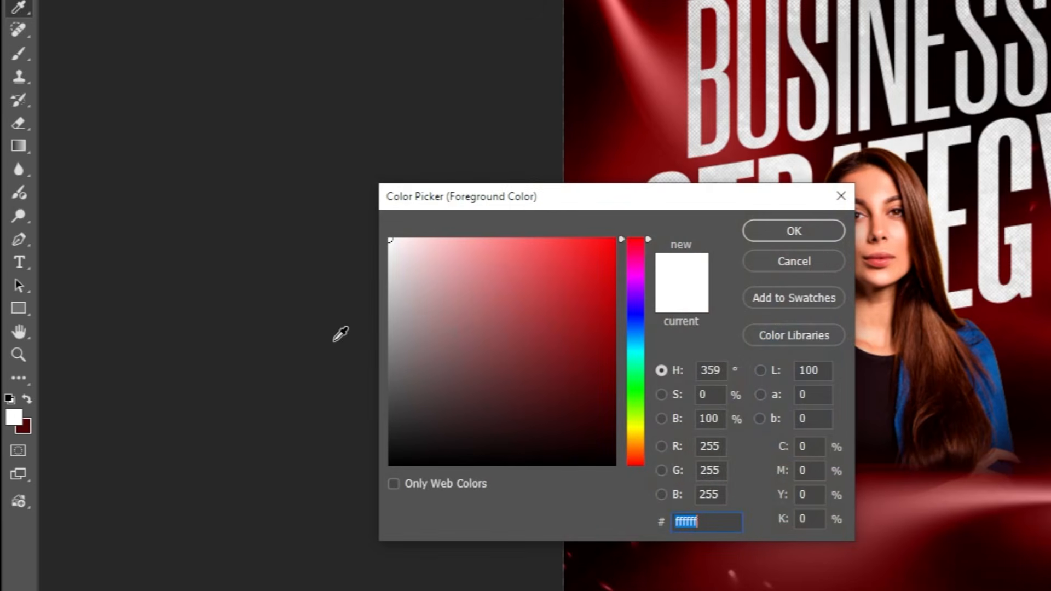
{"action": "left_click_drag", "start_coordinate": [539, 290], "coordinate": [629, 234]}
{"action": "left_click", "coordinate": [755, 230]}
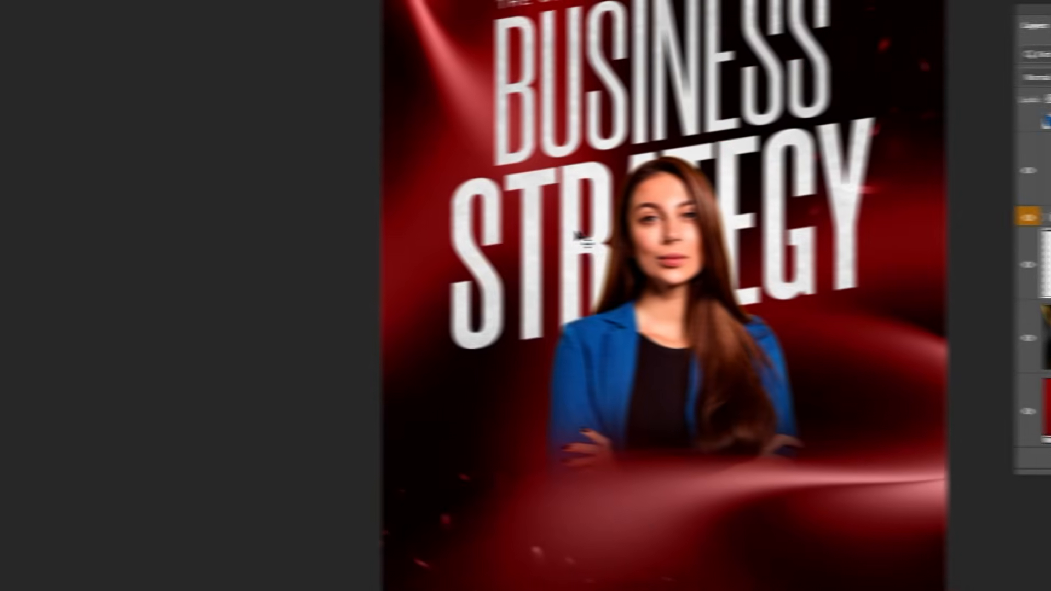
{"action": "left_click", "coordinate": [815, 93]}
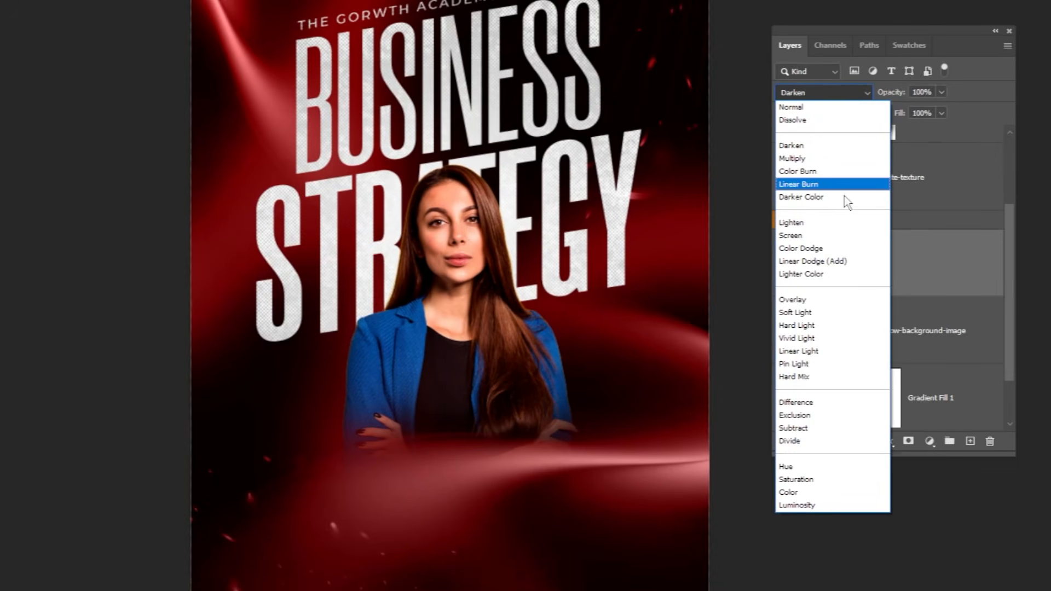
{"action": "left_click", "coordinate": [841, 263]}
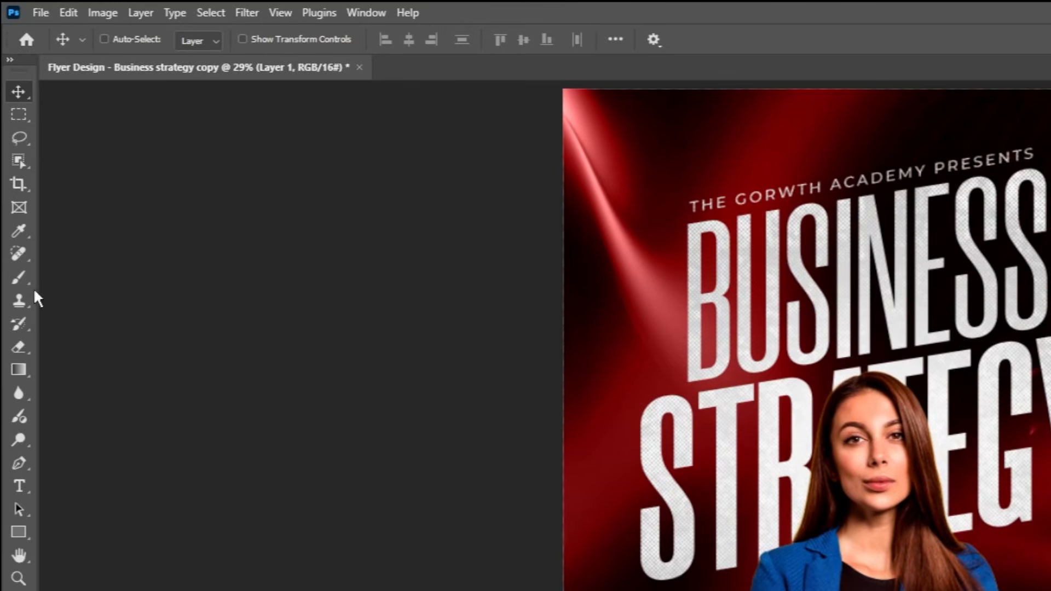
Paint soft red glows near the flyer's right and left edges behind STRATEGY, using 46% brush flow and enlarging the brush to 1500 px.
{"action": "left_click", "coordinate": [20, 277]}
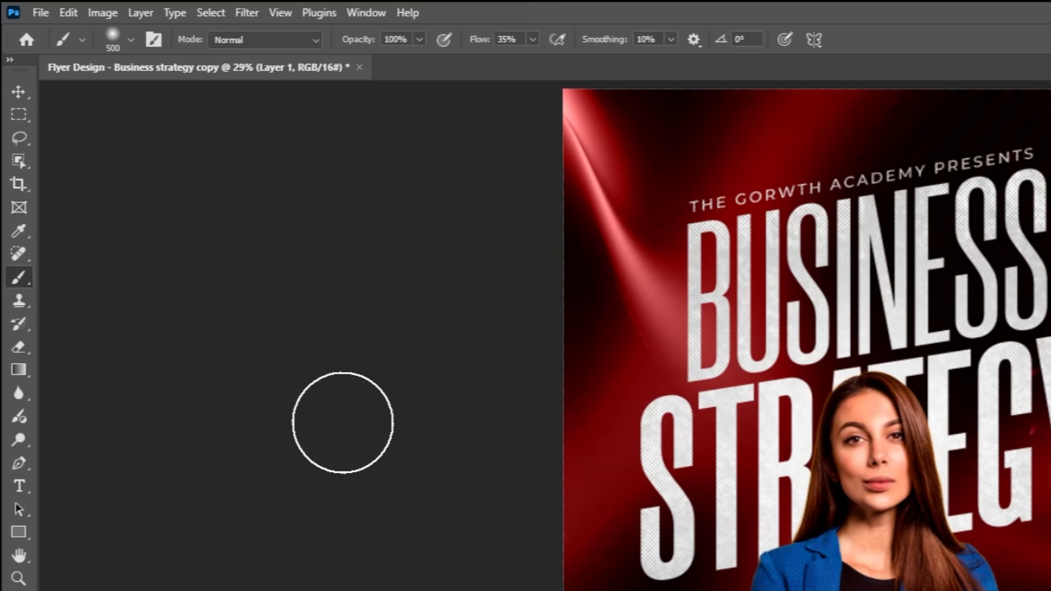
{"action": "left_click", "coordinate": [533, 40]}
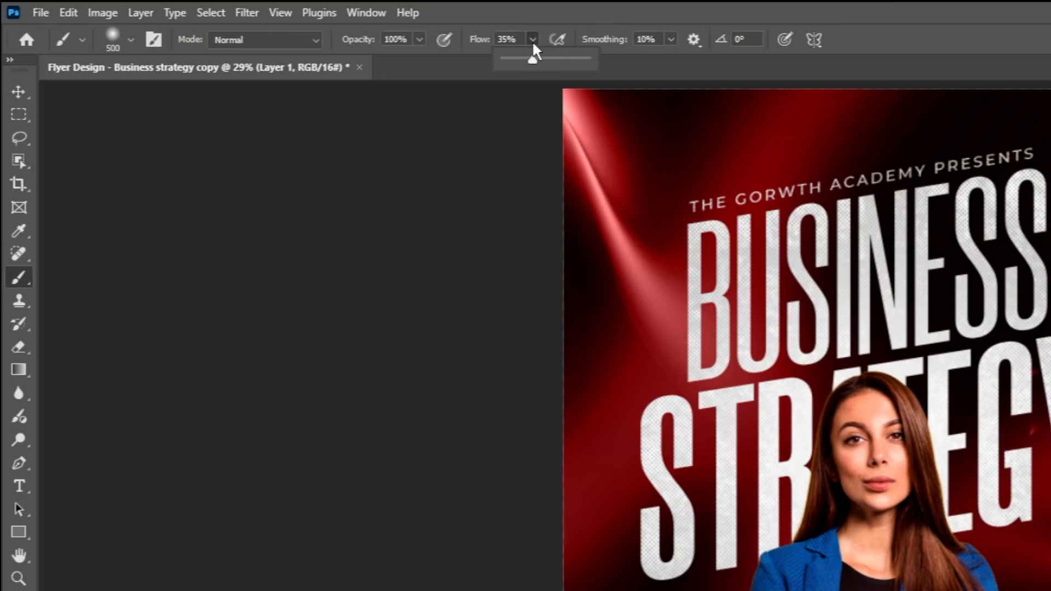
{"action": "left_click_drag", "start_coordinate": [532, 59], "coordinate": [542, 58]}
{"action": "left_click", "coordinate": [531, 39]}
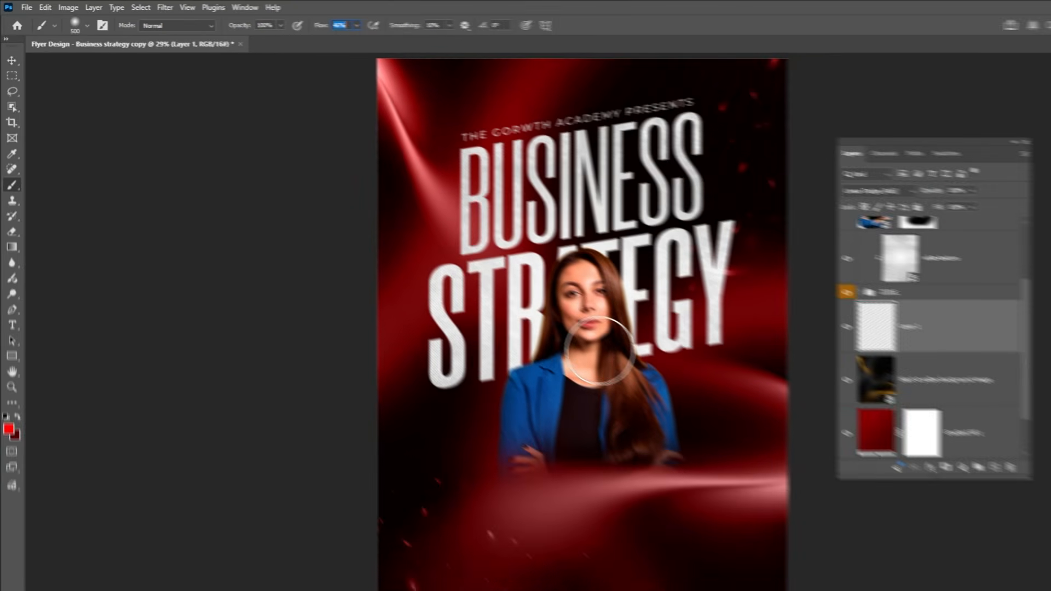
{"action": "key", "text": "bracketright"}
{"action": "key", "text": "bracketright"}
{"action": "key", "text": "bracketright"}
{"action": "key", "text": "bracketright"}
{"action": "key", "text": "bracketright"}
{"action": "key", "text": "bracketright"}
{"action": "key", "text": "bracketright"}
{"action": "key", "text": "bracketright"}
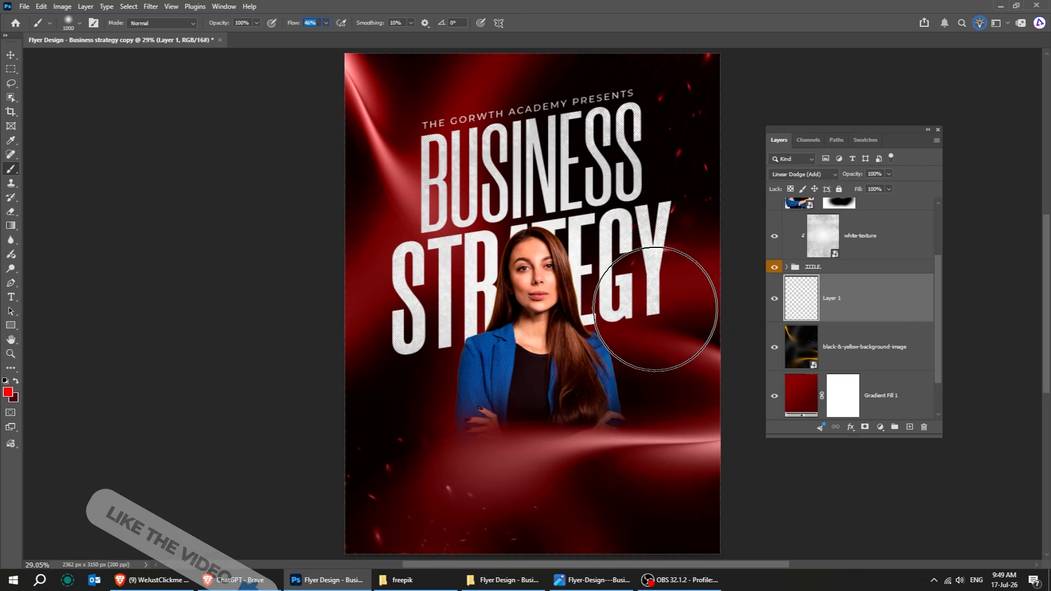
{"action": "left_click", "coordinate": [673, 308]}
{"action": "key", "text": "bracketright"}
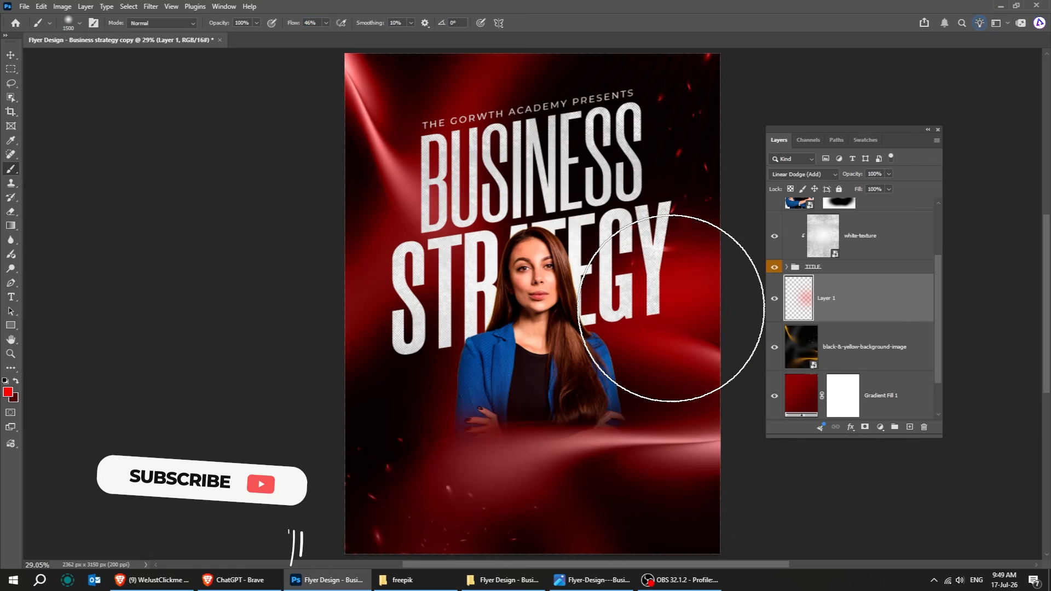
{"action": "left_click", "coordinate": [365, 250]}
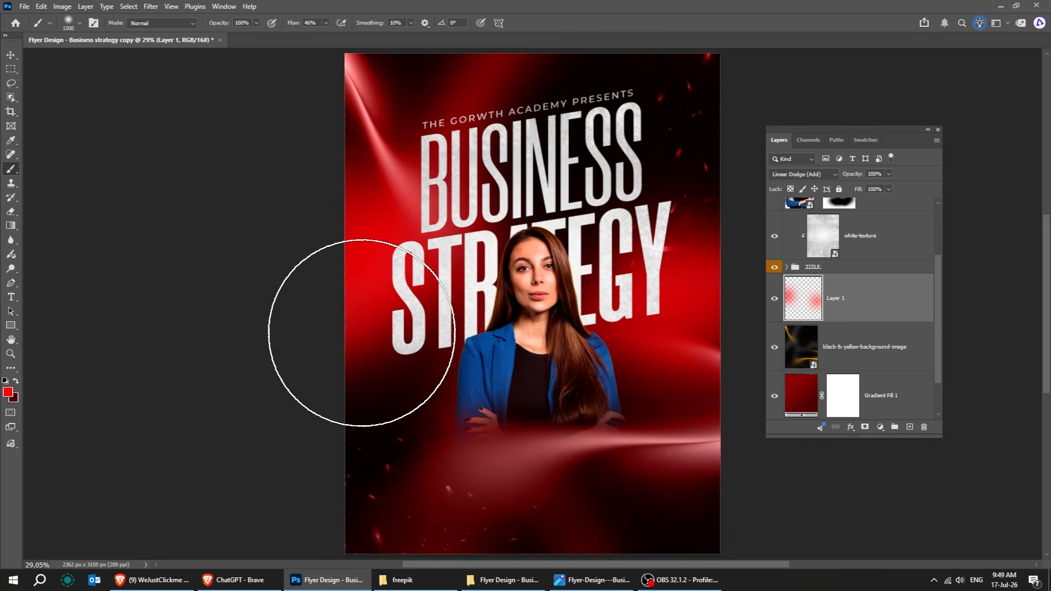
Paint a soft red glow behind the woman's neck and chest, reducing the brush to 1300 and 1200 px.
{"action": "key", "text": "bracketleft"}
{"action": "key", "text": "bracketleft"}
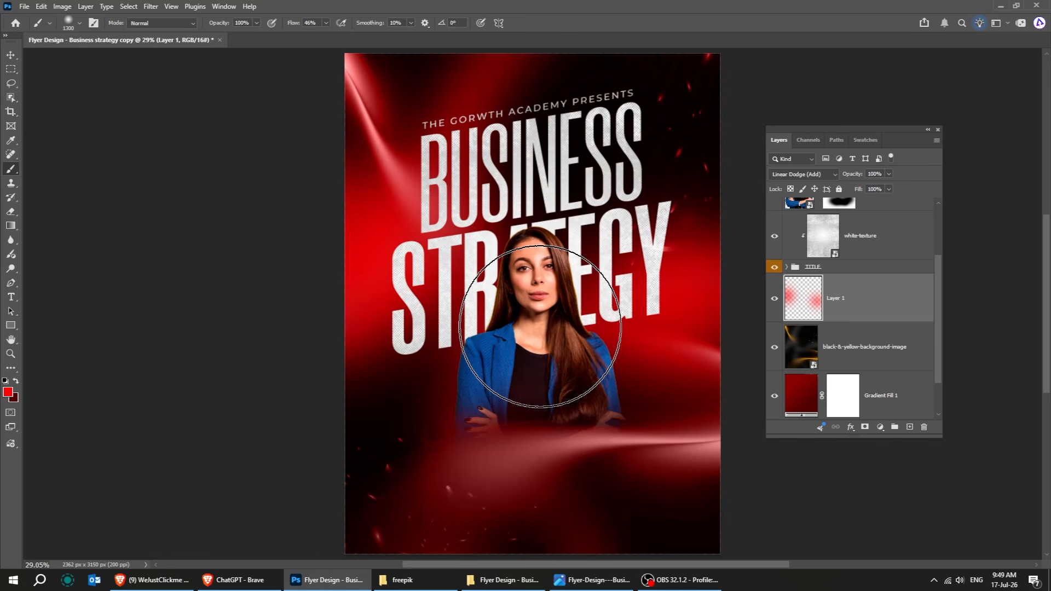
{"action": "left_click", "coordinate": [541, 327]}
{"action": "key", "text": "bracketleft"}
{"action": "left_click", "coordinate": [539, 323]}
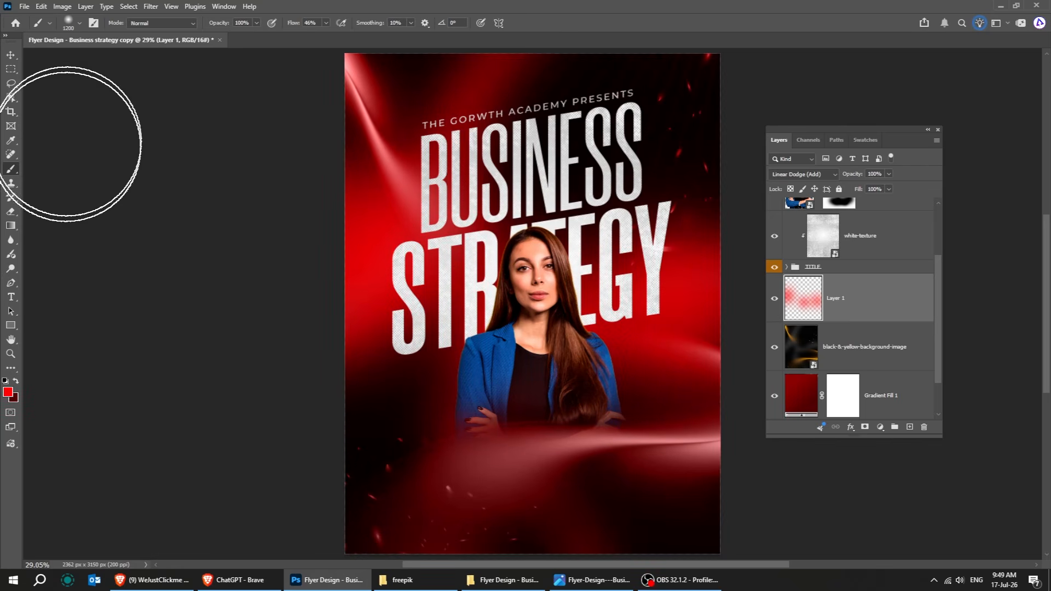
{"action": "left_click", "coordinate": [10, 56]}
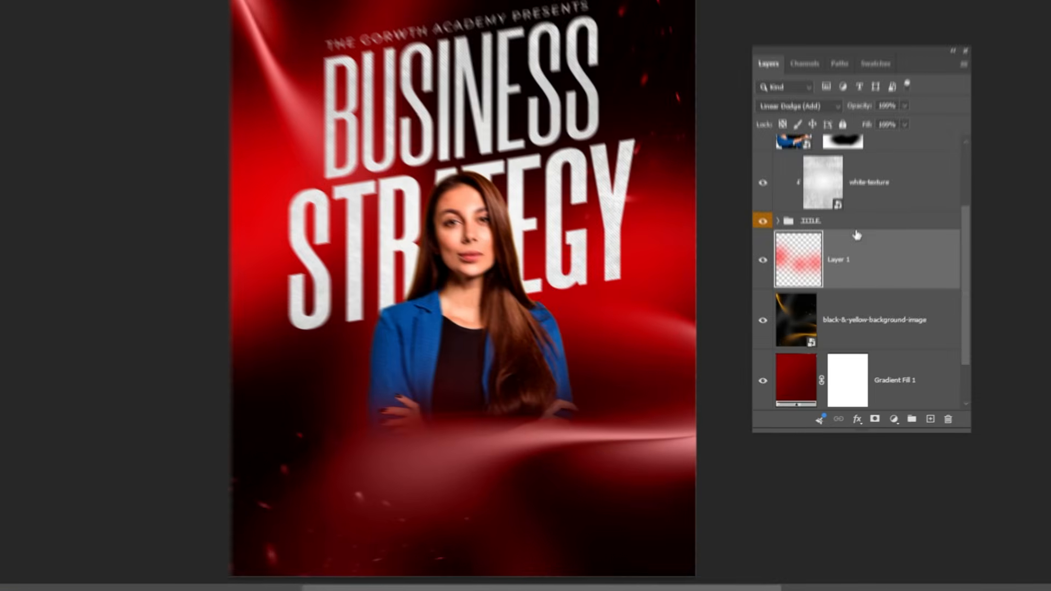
Give the STRATEGY text an Outer Glow in 91090b with Linear Dodge (Add), 100% opacity, 17 px size and 44% range.
{"action": "left_click", "coordinate": [851, 268]}
{"action": "left_click", "coordinate": [774, 196]}
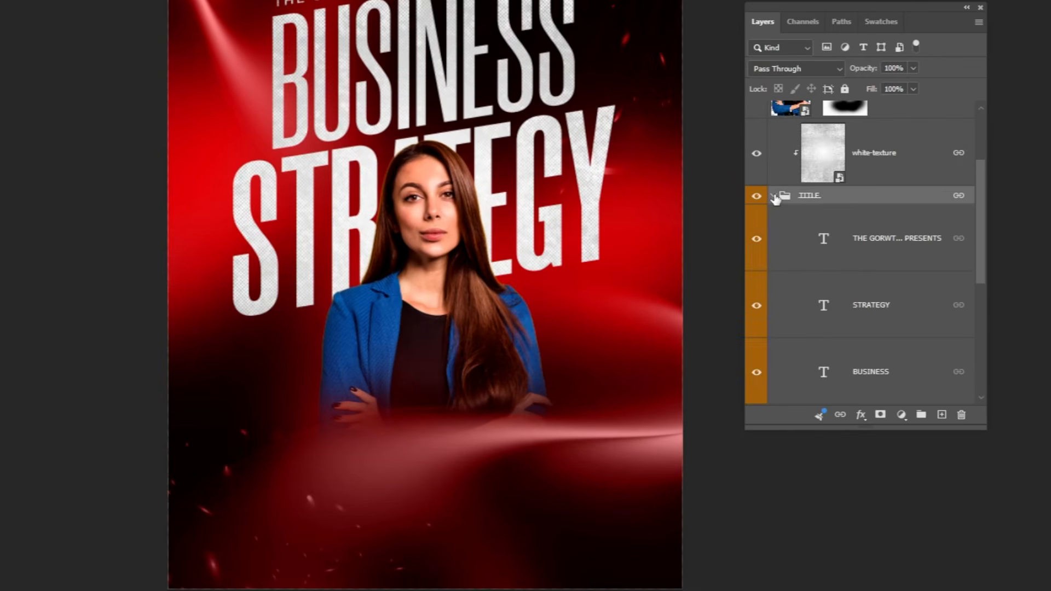
{"action": "left_click", "coordinate": [873, 310]}
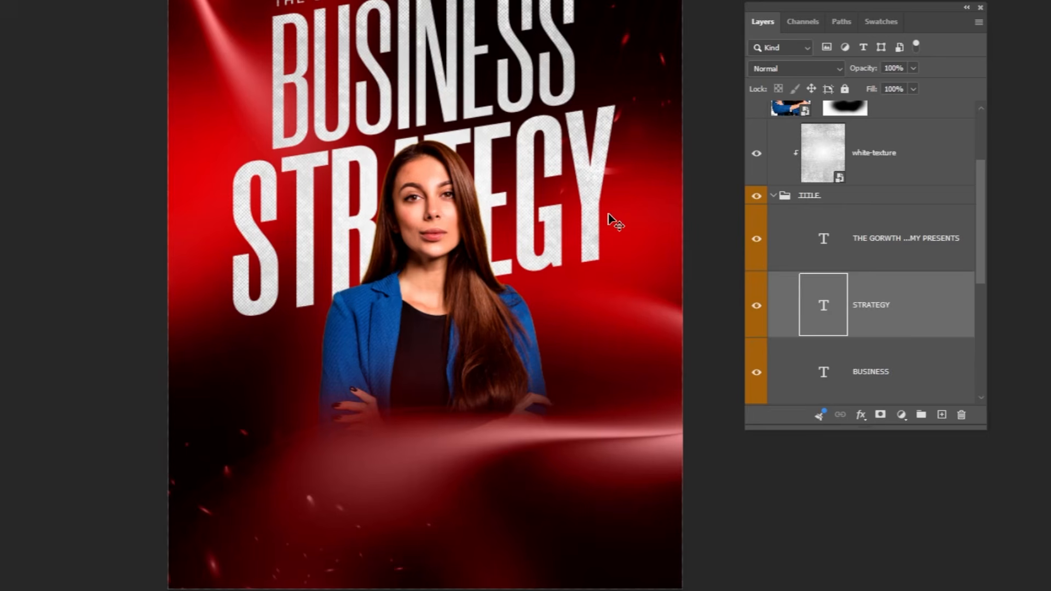
{"action": "left_click", "coordinate": [860, 423]}
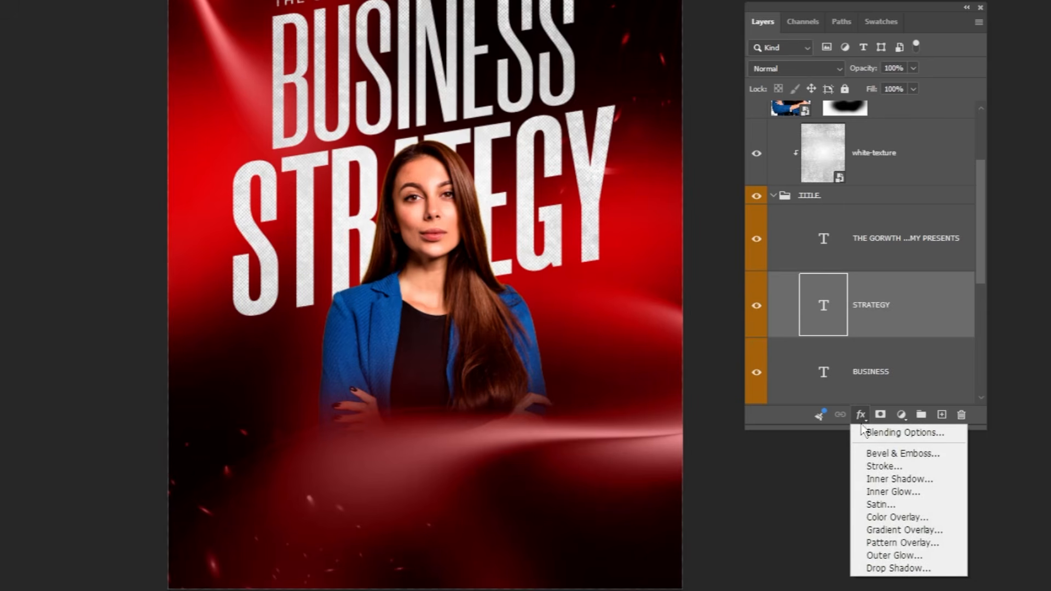
{"action": "left_click", "coordinate": [915, 556]}
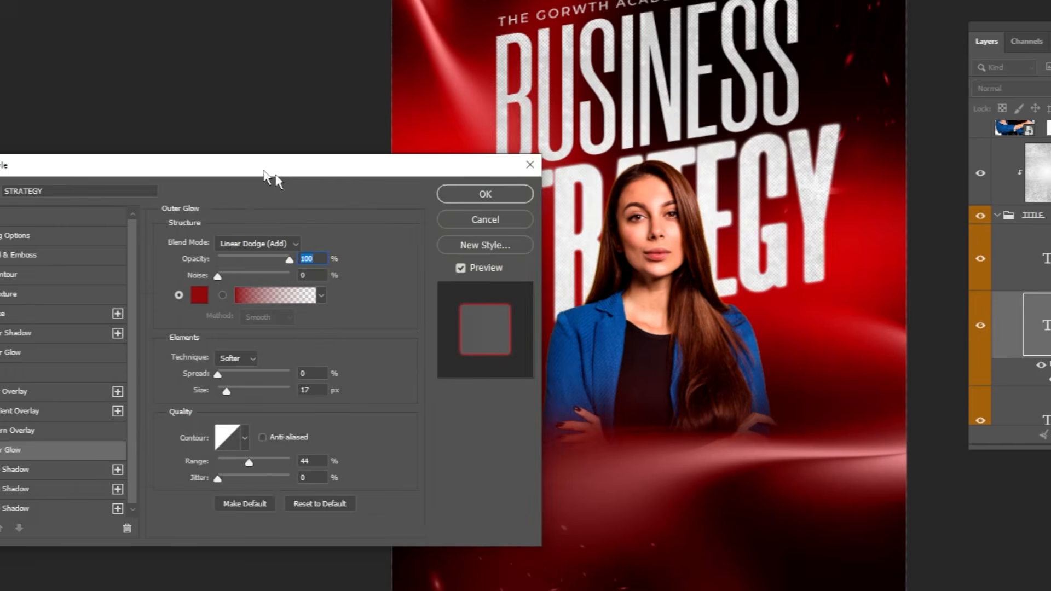
{"action": "left_click_drag", "start_coordinate": [268, 176], "coordinate": [325, 192]}
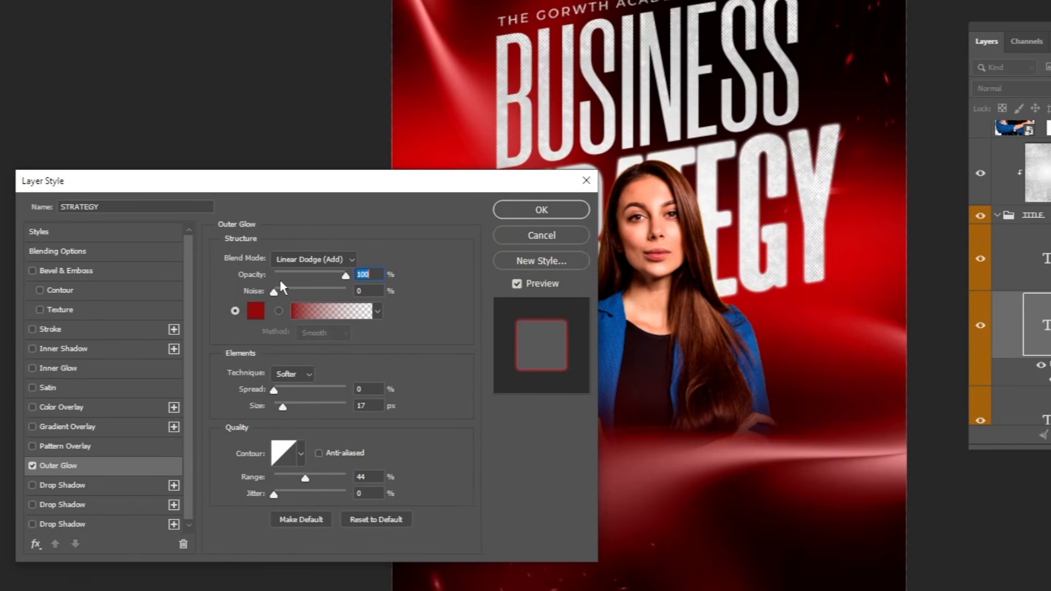
{"action": "left_click", "coordinate": [259, 321]}
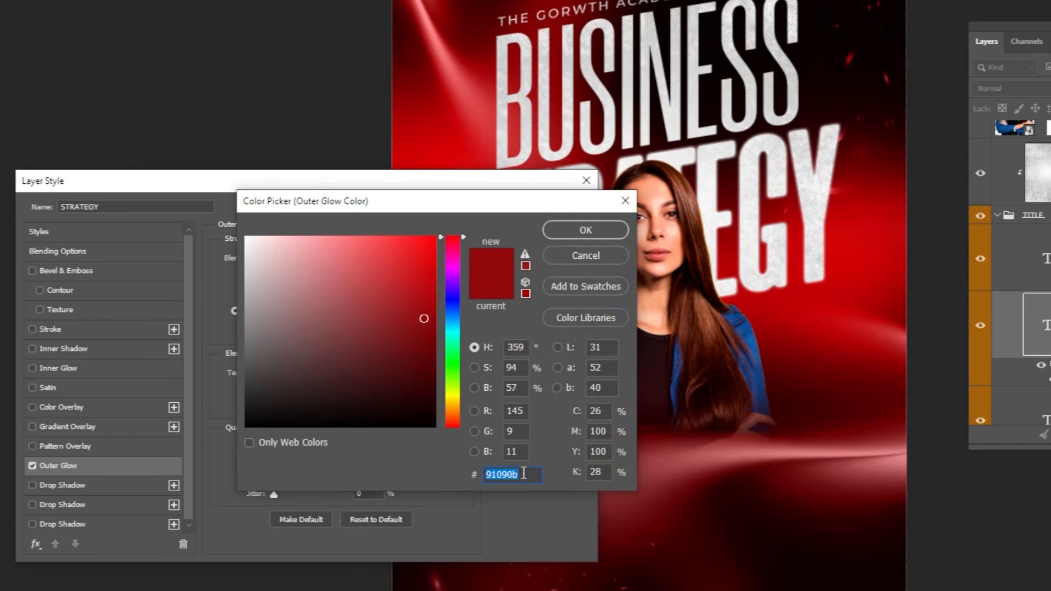
{"action": "left_click", "coordinate": [584, 231]}
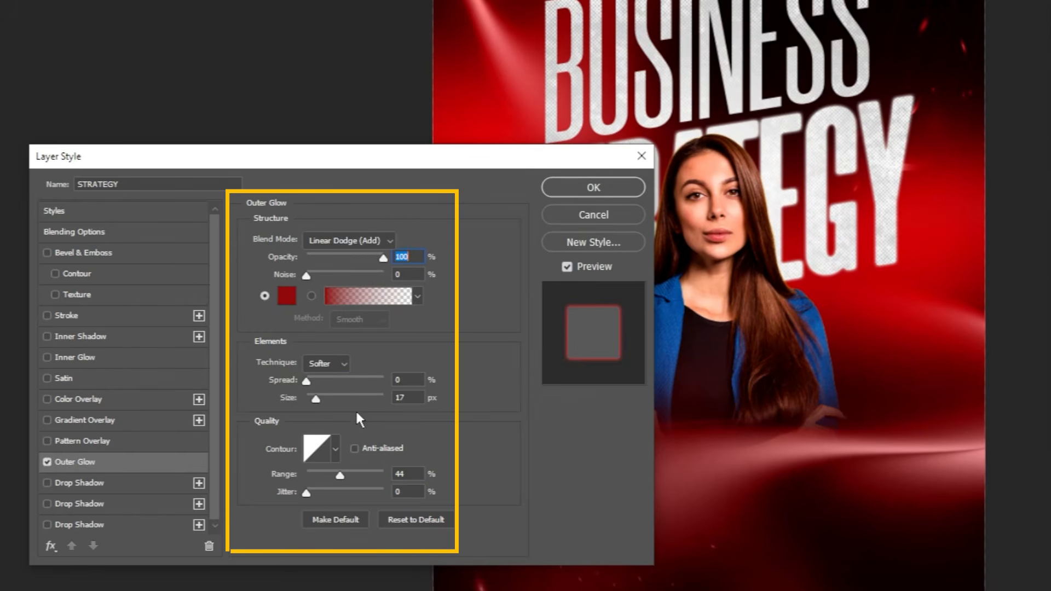
Add a white edge Inner Glow to STRATEGY with Linear Dodge (Add), 30% opacity, 58 px size and 50% range.
{"action": "left_click", "coordinate": [92, 356]}
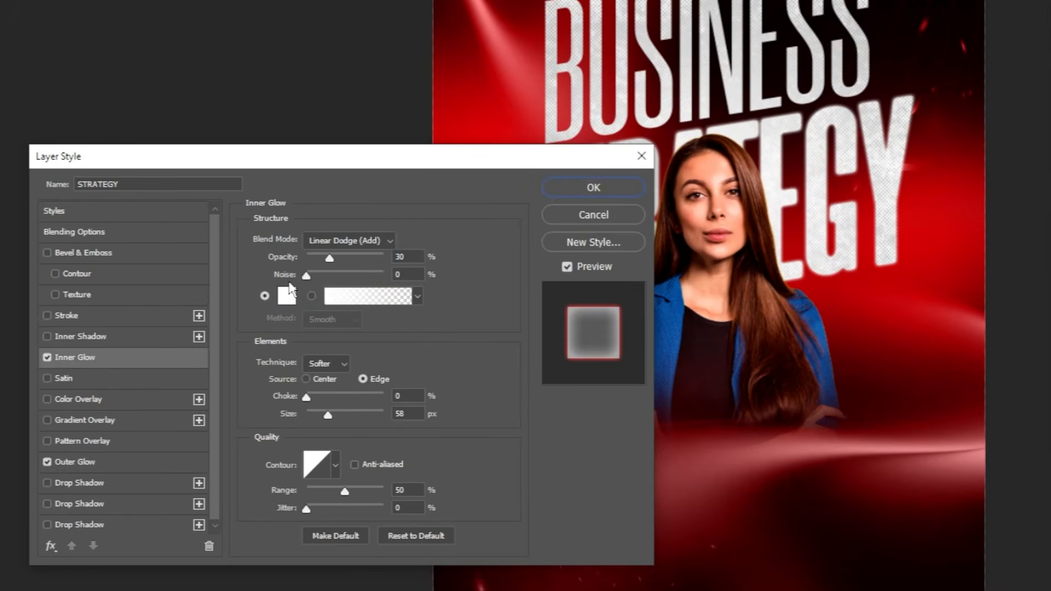
{"action": "left_click", "coordinate": [350, 242]}
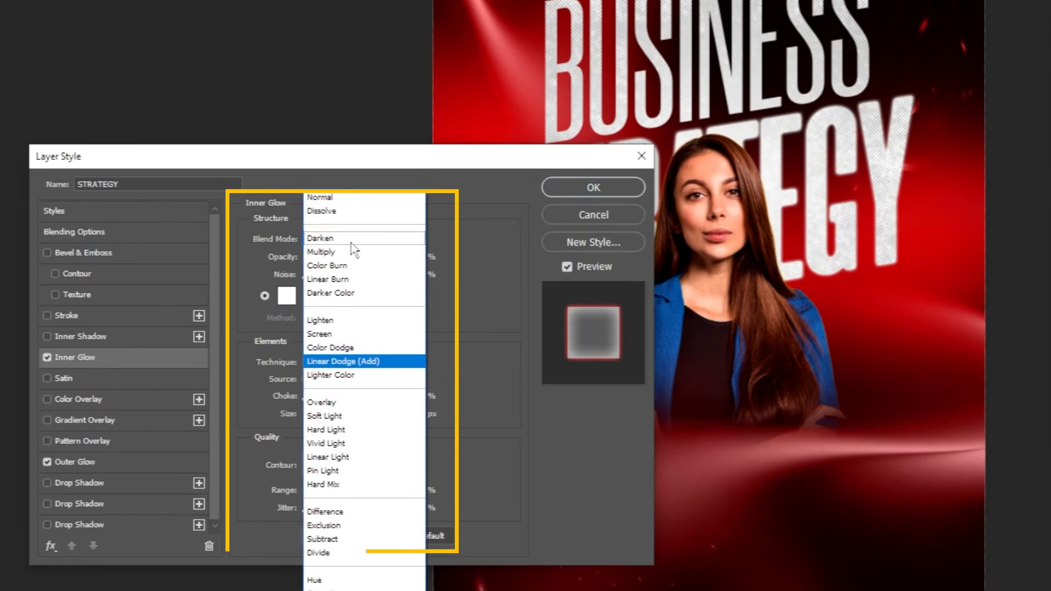
{"action": "left_click", "coordinate": [448, 224]}
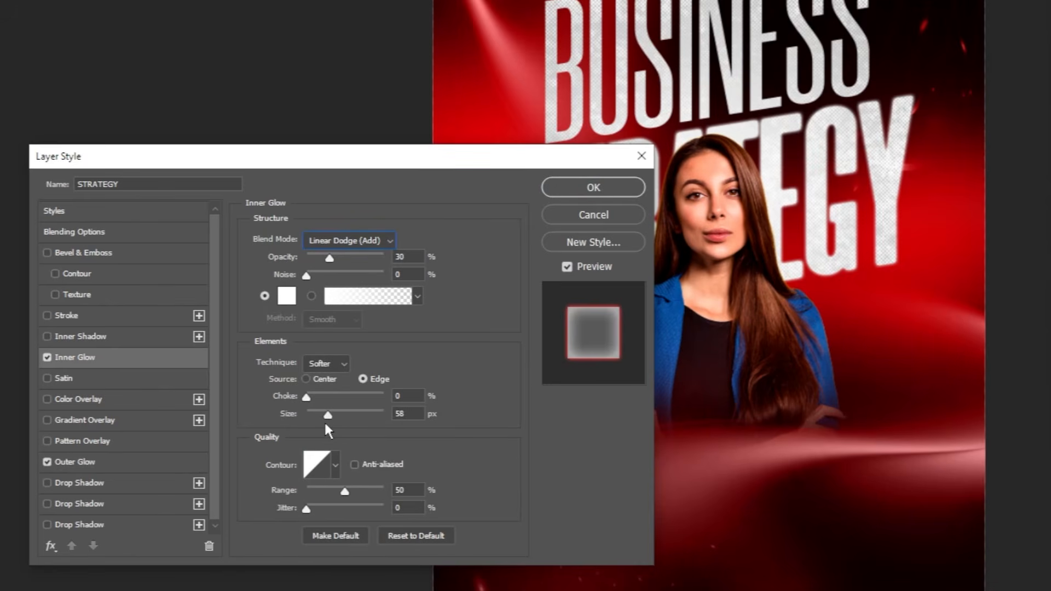
{"action": "left_click", "coordinate": [569, 194]}
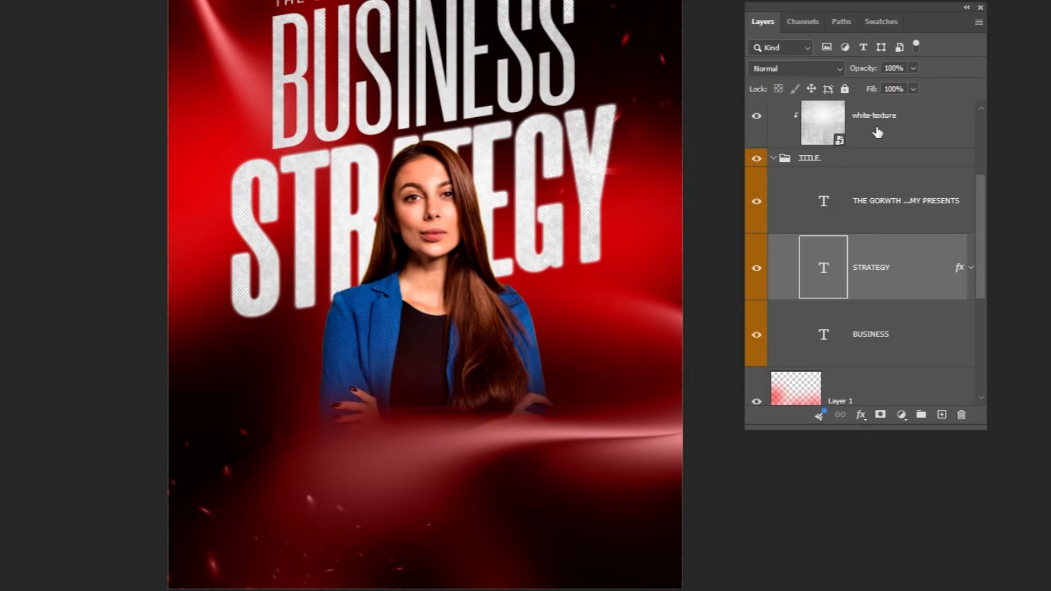
Move the white-texture layer into the TITLE group directly above STRATEGY and clip it to the STRATEGY text.
{"action": "left_click", "coordinate": [877, 132]}
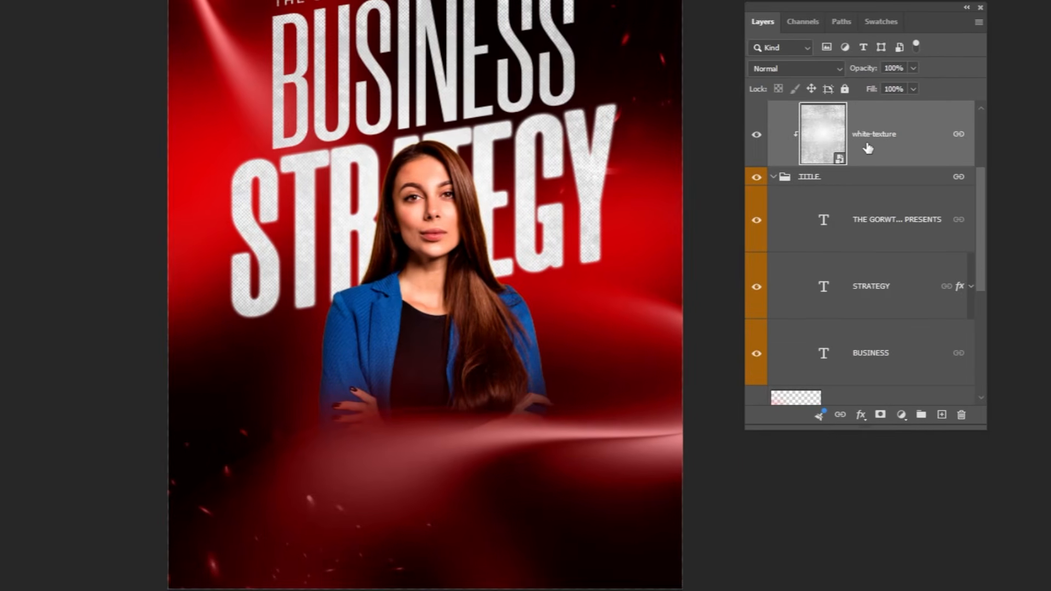
{"action": "left_click_drag", "start_coordinate": [880, 144], "coordinate": [885, 237]}
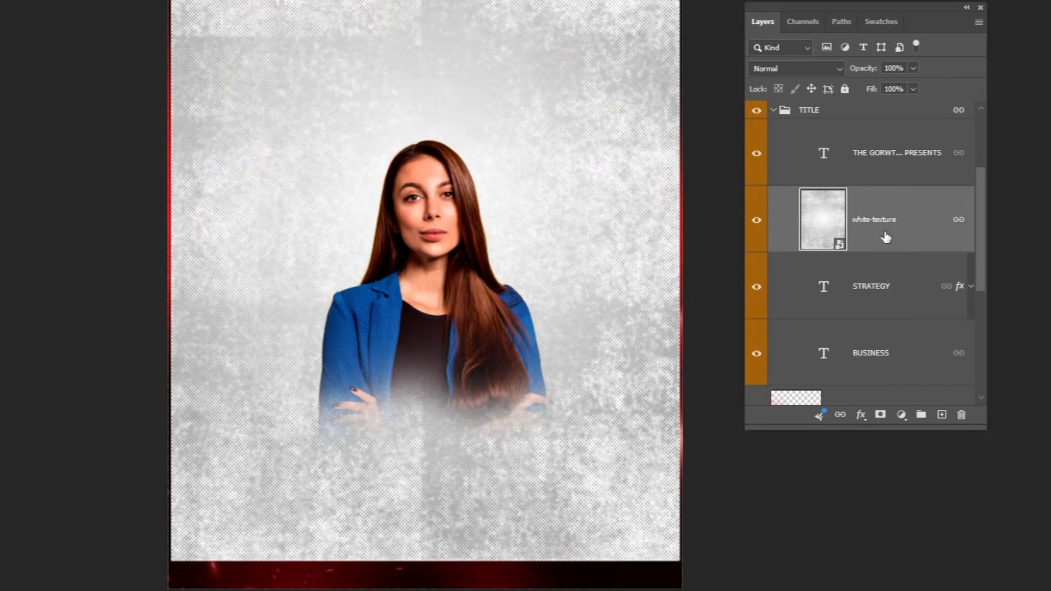
{"action": "left_click", "coordinate": [886, 273]}
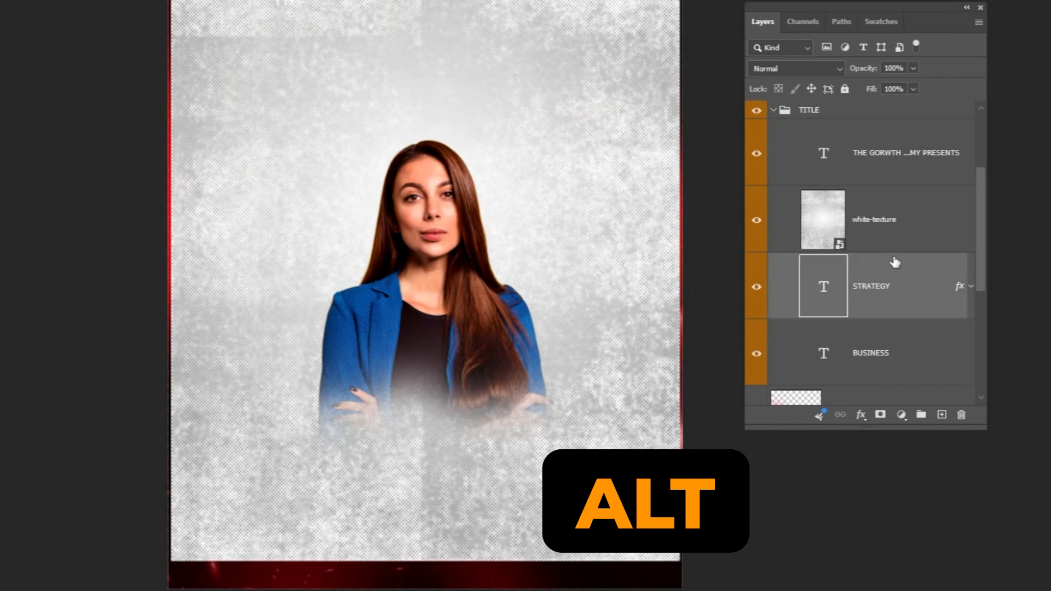
{"action": "left_click", "coordinate": [903, 250], "text": "alt"}
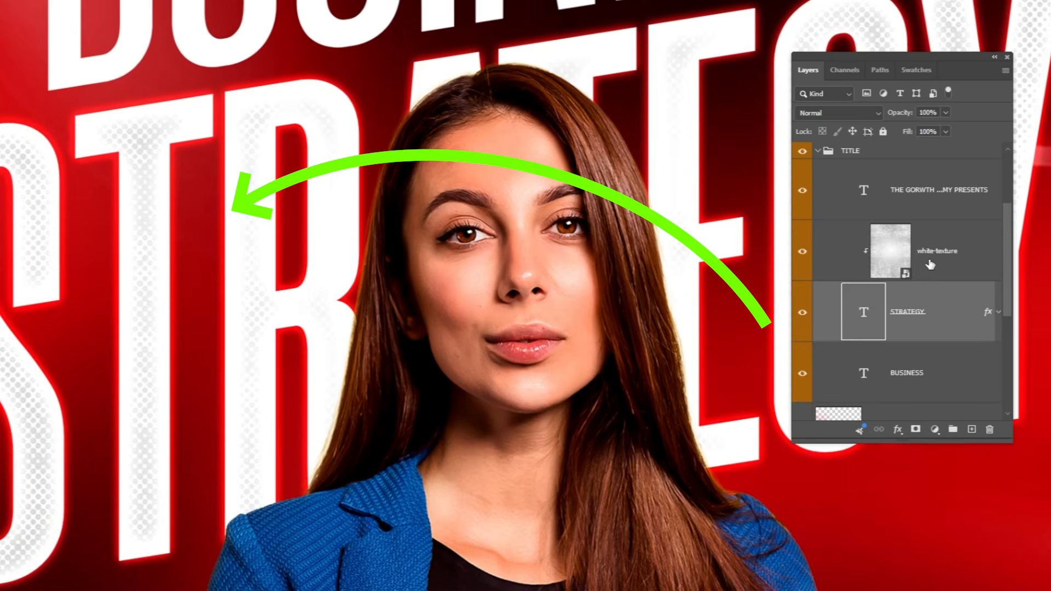
{"action": "left_click", "coordinate": [895, 234]}
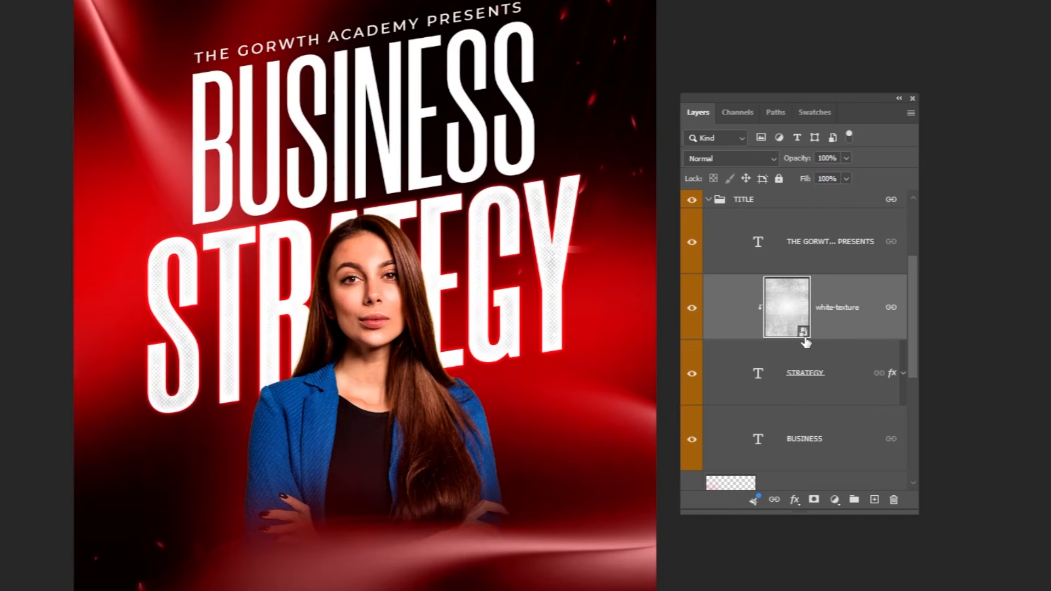
Copy the STRATEGY layer style onto the BUSINESS text layer, and collapse its effects list and the TITLE group.
{"action": "left_click", "coordinate": [814, 379]}
{"action": "right_click", "coordinate": [841, 374]}
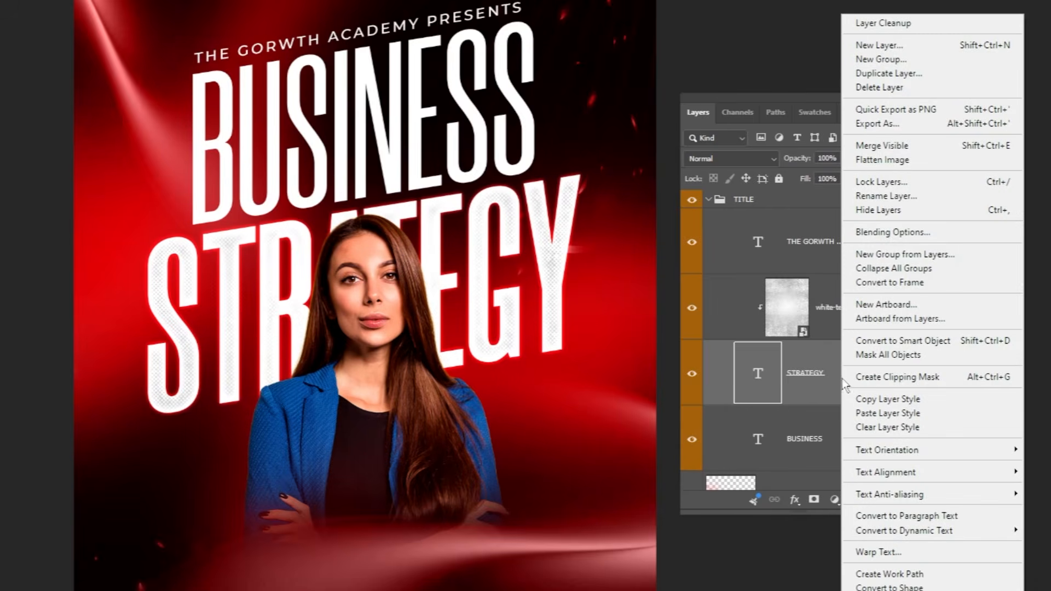
{"action": "left_click", "coordinate": [874, 403]}
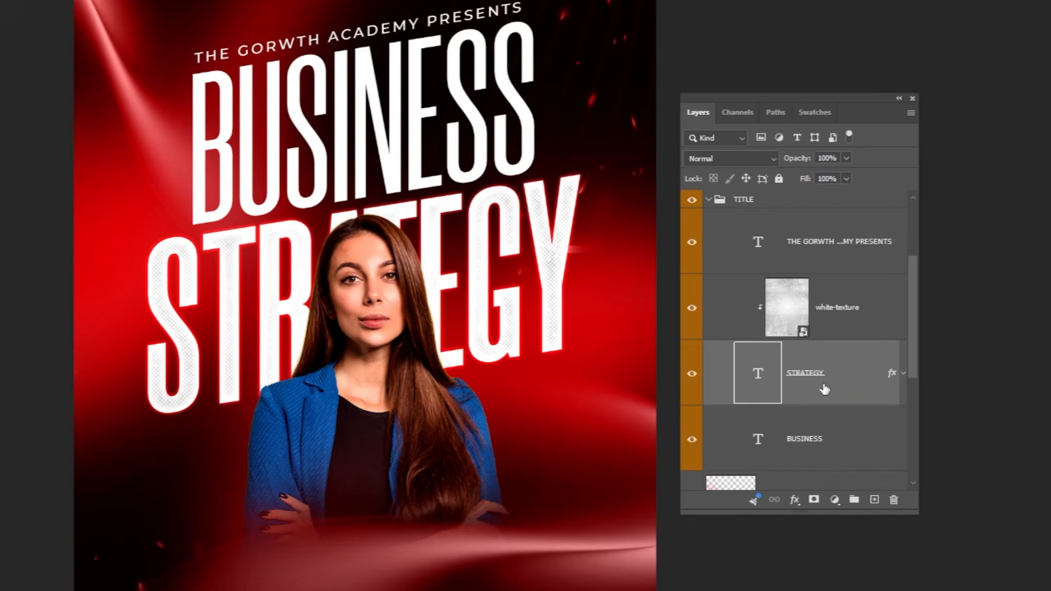
{"action": "left_click", "coordinate": [802, 445]}
{"action": "right_click", "coordinate": [797, 447]}
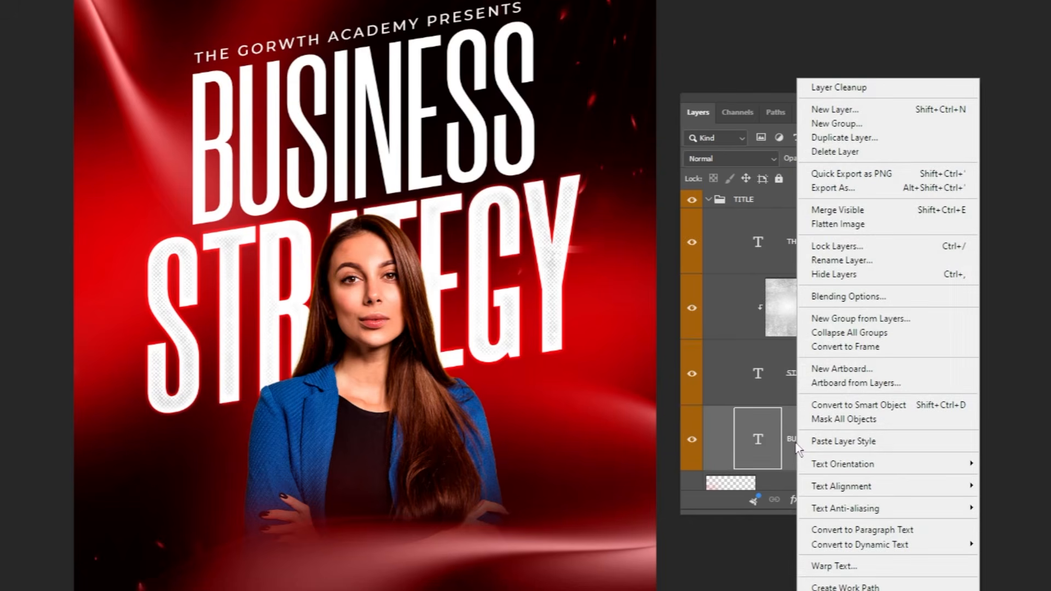
{"action": "left_click", "coordinate": [835, 441]}
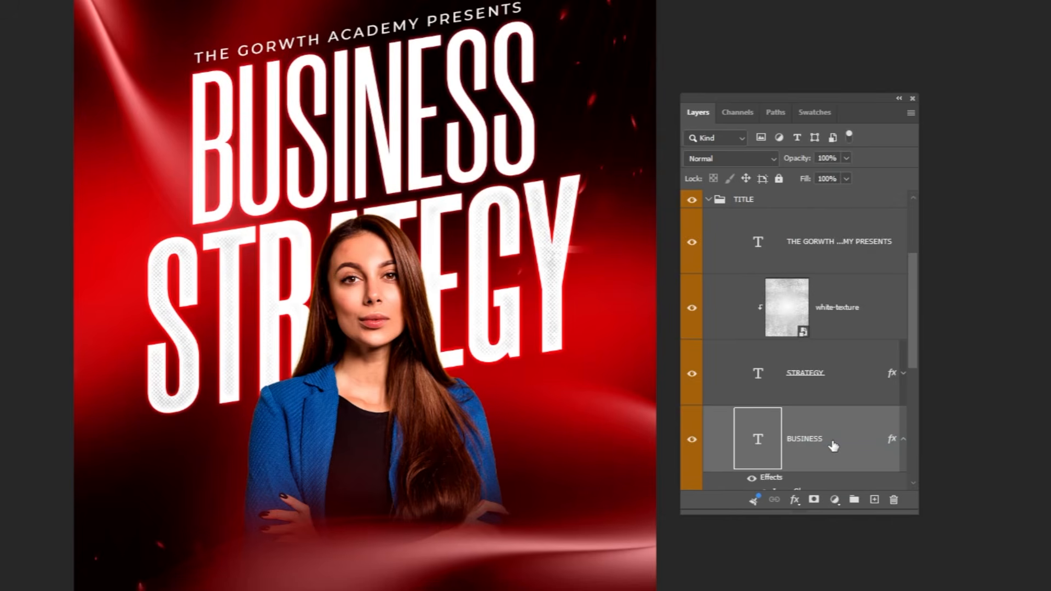
{"action": "left_click", "coordinate": [902, 440]}
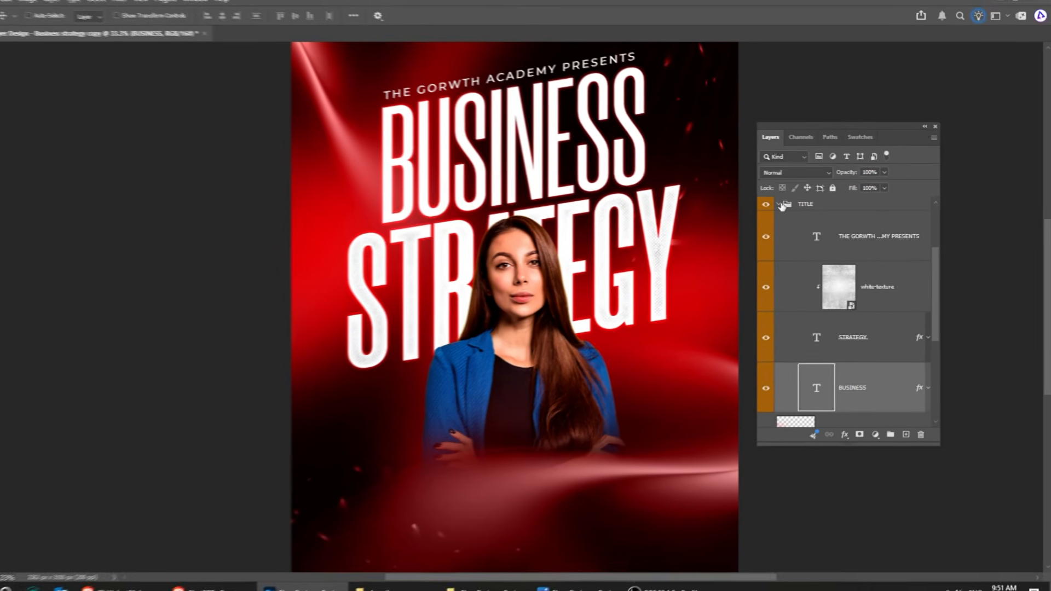
{"action": "left_click", "coordinate": [708, 200]}
{"action": "scroll", "coordinate": [693, 338], "scroll_direction": "down", "scroll_amount": 1}
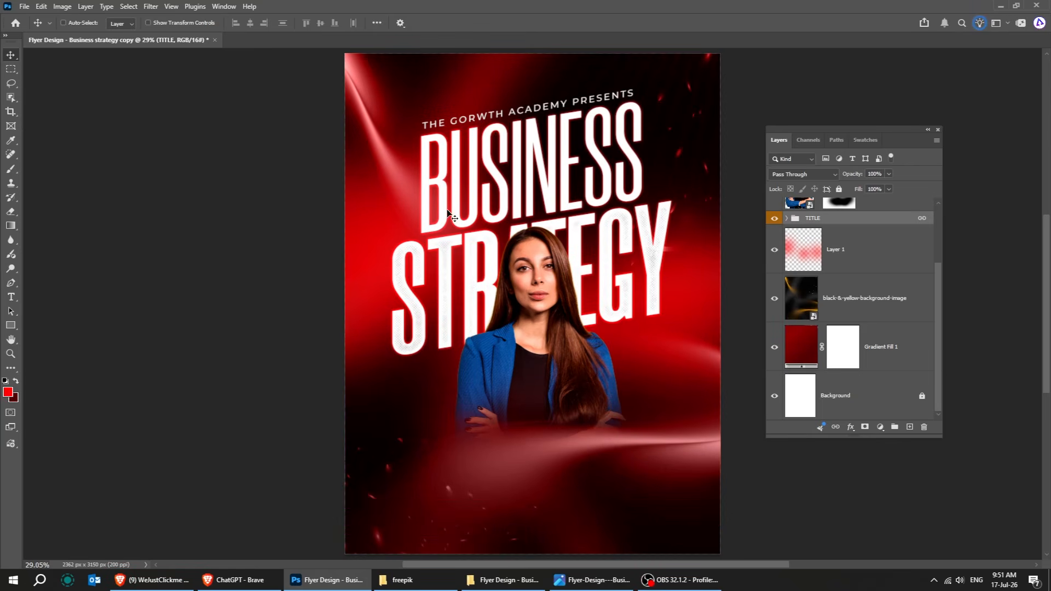
Duplicate the woman layer, move the original figure to the flyer's upper left, and place its layer beneath the Layer 1 glow.
{"action": "scroll", "coordinate": [879, 238], "scroll_direction": "up", "scroll_amount": 3}
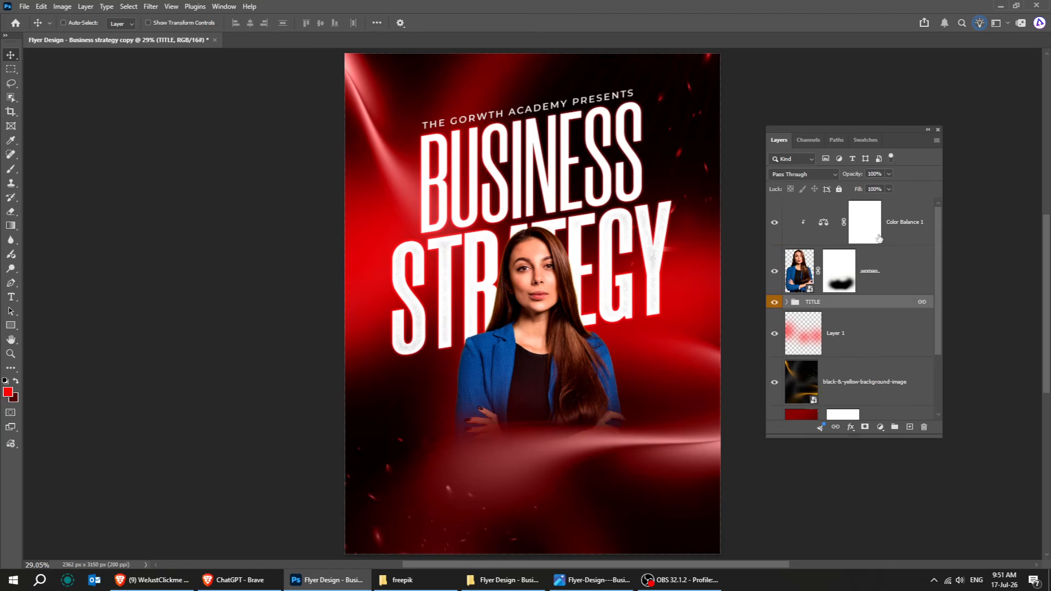
{"action": "left_click", "coordinate": [881, 273]}
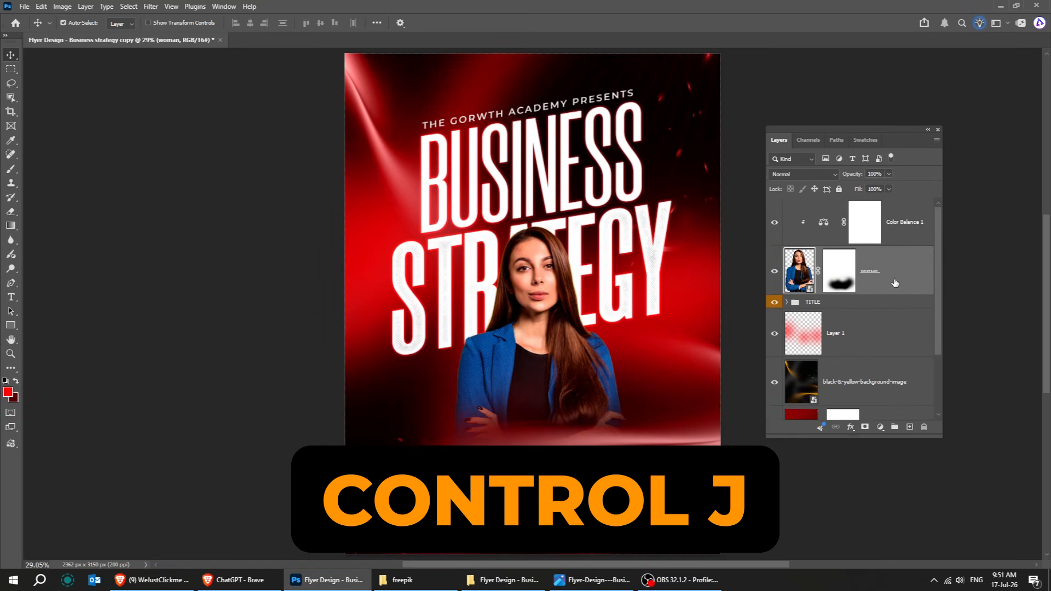
{"action": "key", "text": "ctrl+j"}
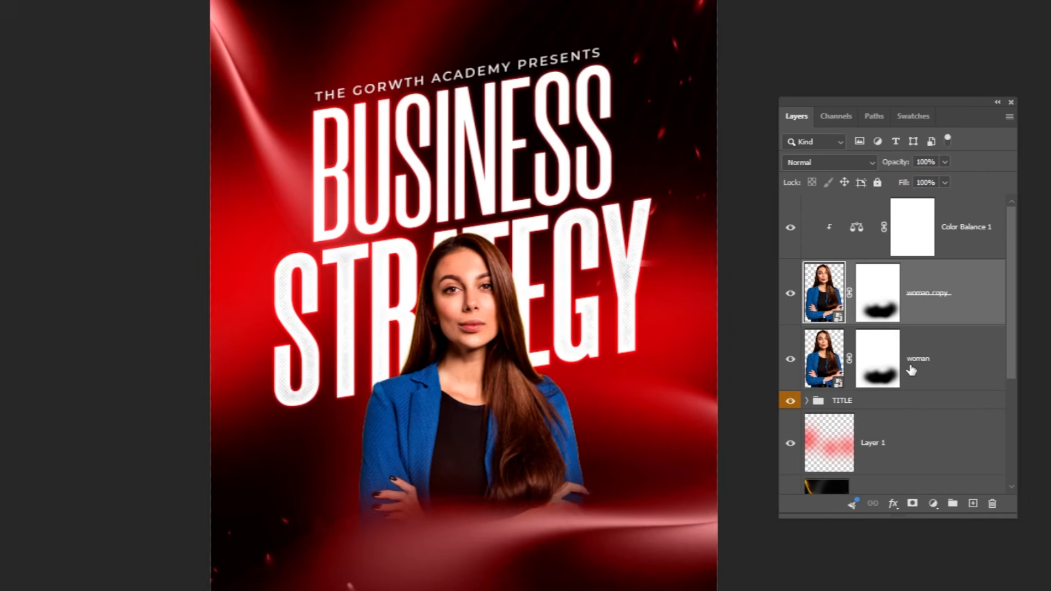
{"action": "left_click", "coordinate": [892, 329]}
{"action": "left_click_drag", "start_coordinate": [476, 383], "coordinate": [325, 144]}
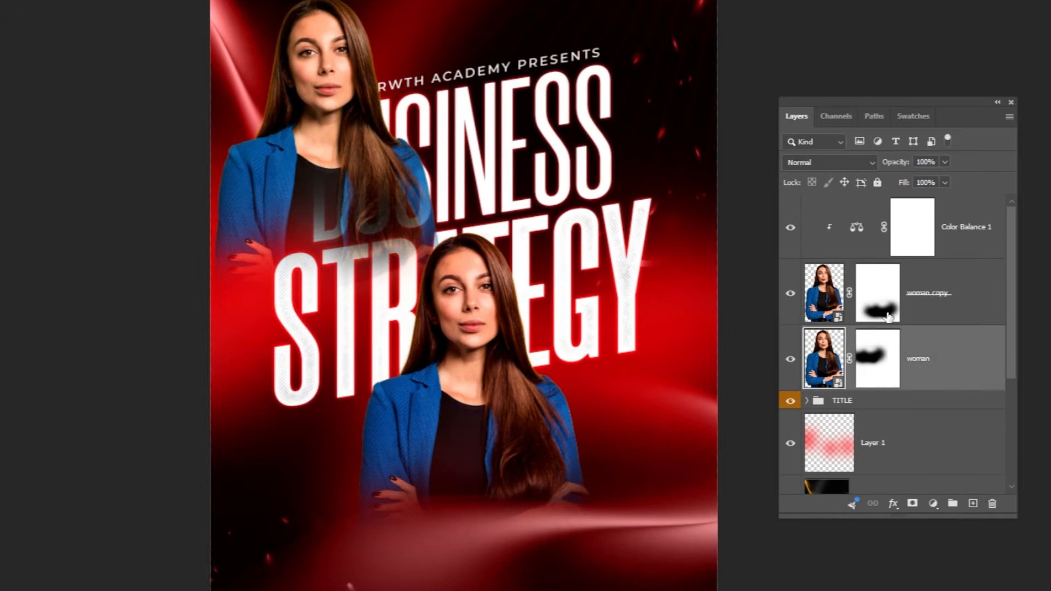
{"action": "left_click_drag", "start_coordinate": [944, 373], "coordinate": [952, 484]}
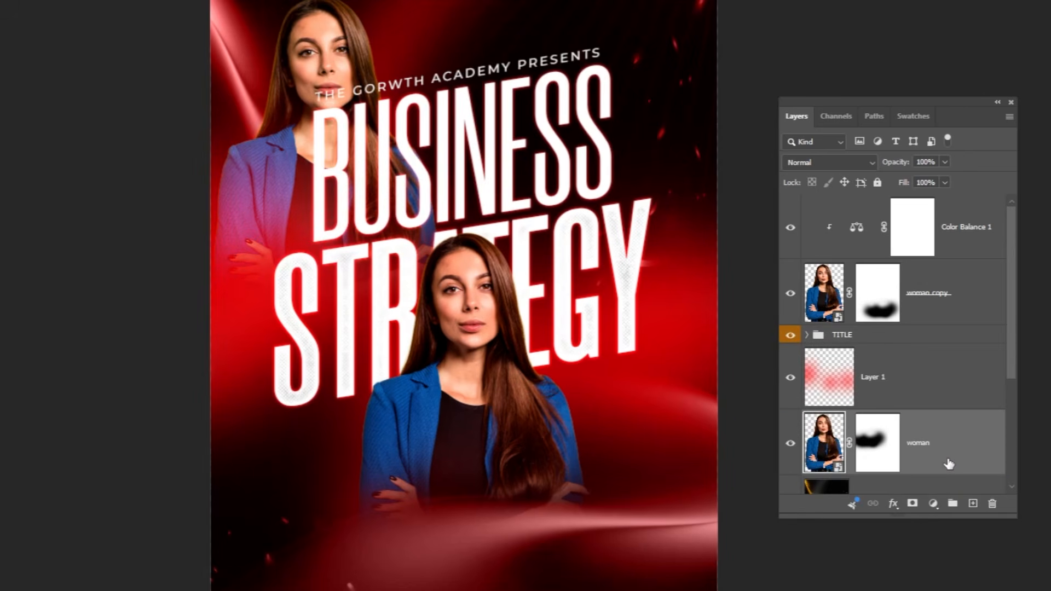
Set the lower woman layer to Luminosity, enlarge it to 132.23% and position it behind BUSINESS at the flyer's upper left.
{"action": "left_click", "coordinate": [838, 163]}
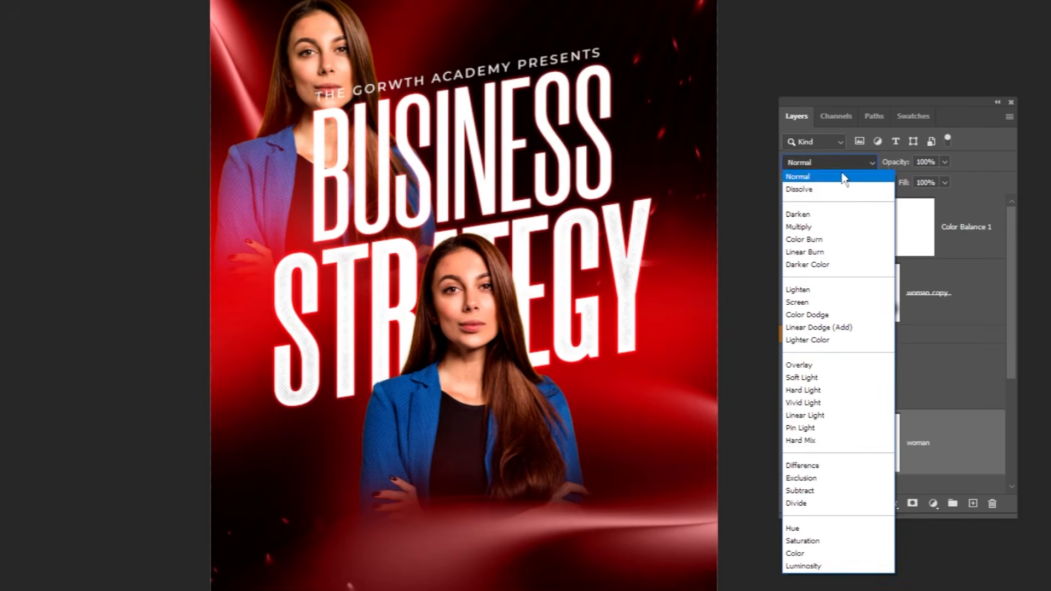
{"action": "left_click", "coordinate": [842, 570]}
{"action": "key", "text": "ctrl+t"}
{"action": "left_click_drag", "start_coordinate": [383, 112], "coordinate": [386, 141]}
{"action": "key", "text": "ctrl+t"}
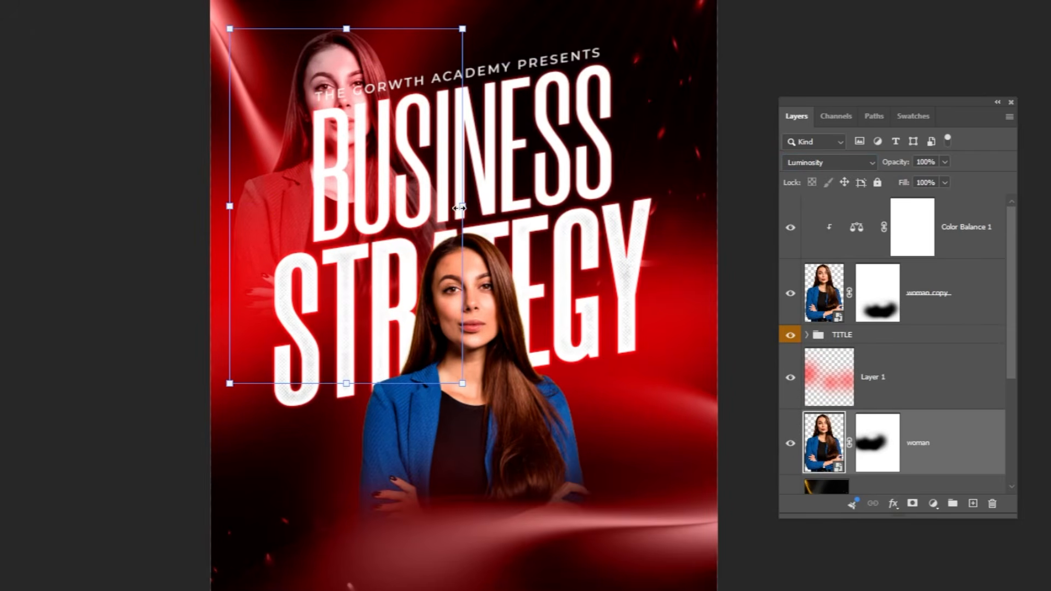
{"action": "left_click_drag", "start_coordinate": [461, 208], "coordinate": [502, 207]}
{"action": "left_click_drag", "start_coordinate": [367, 137], "coordinate": [369, 177]}
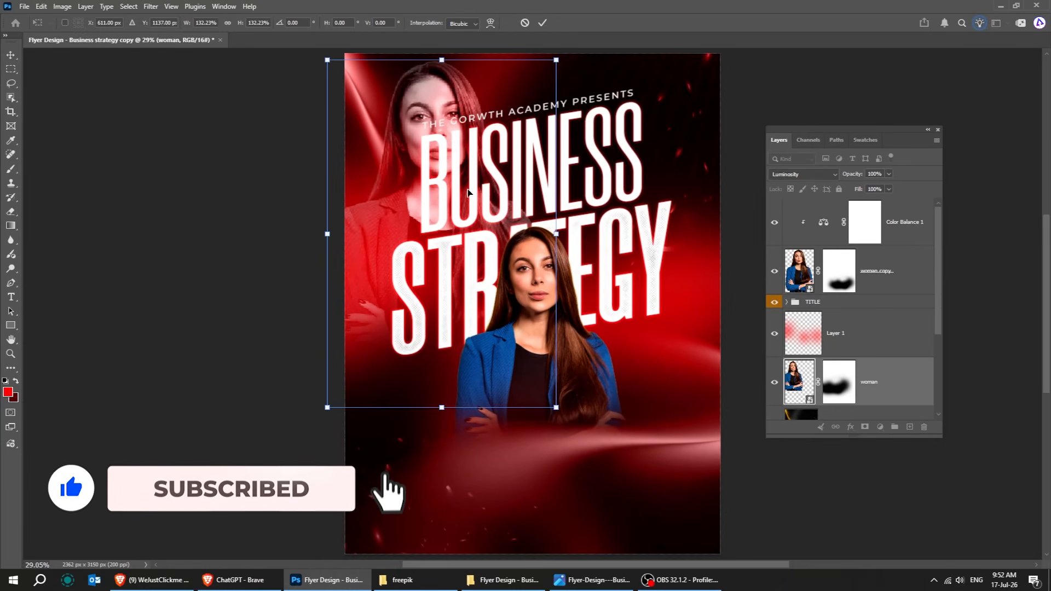
{"action": "key", "text": "Return"}
Change the background woman's blend mode to Soft Light and enlarge the figure further toward the flyer's centre.
{"action": "scroll", "coordinate": [885, 260], "scroll_direction": "down", "scroll_amount": 3}
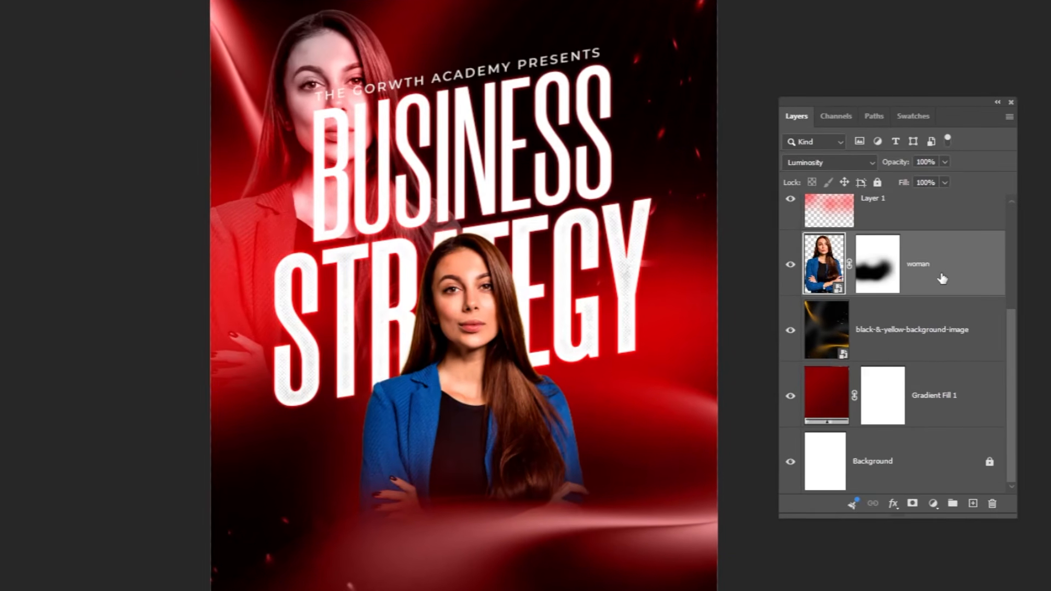
{"action": "left_click", "coordinate": [829, 162]}
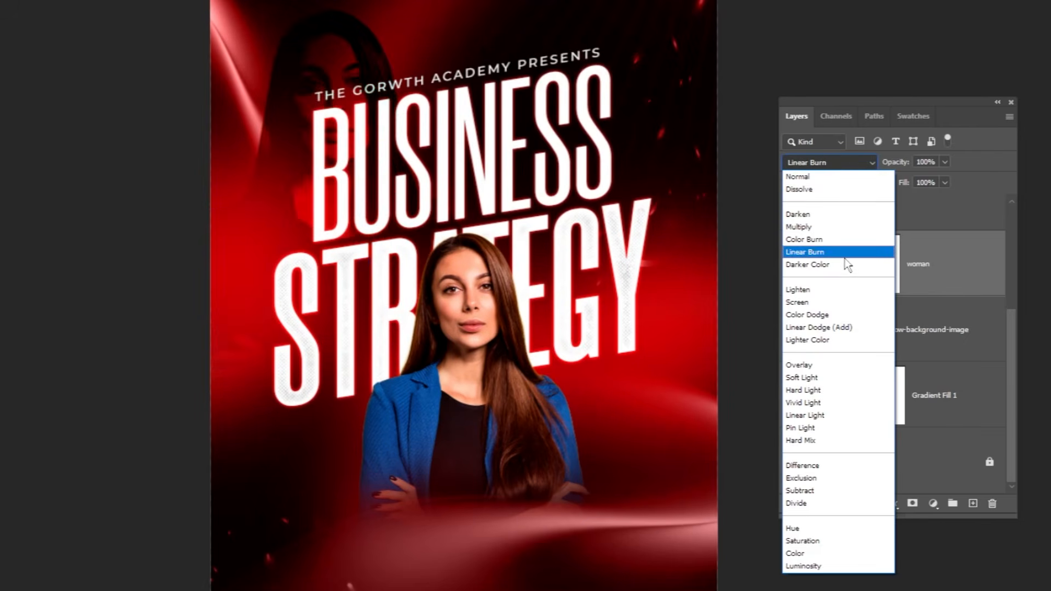
{"action": "left_click", "coordinate": [837, 377]}
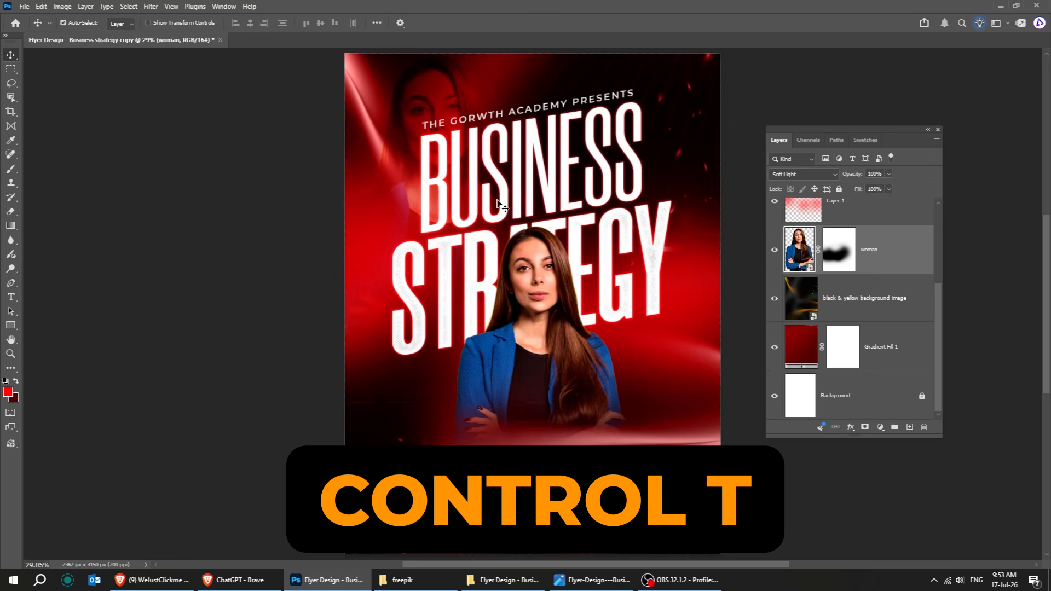
{"action": "key", "text": "ctrl+t"}
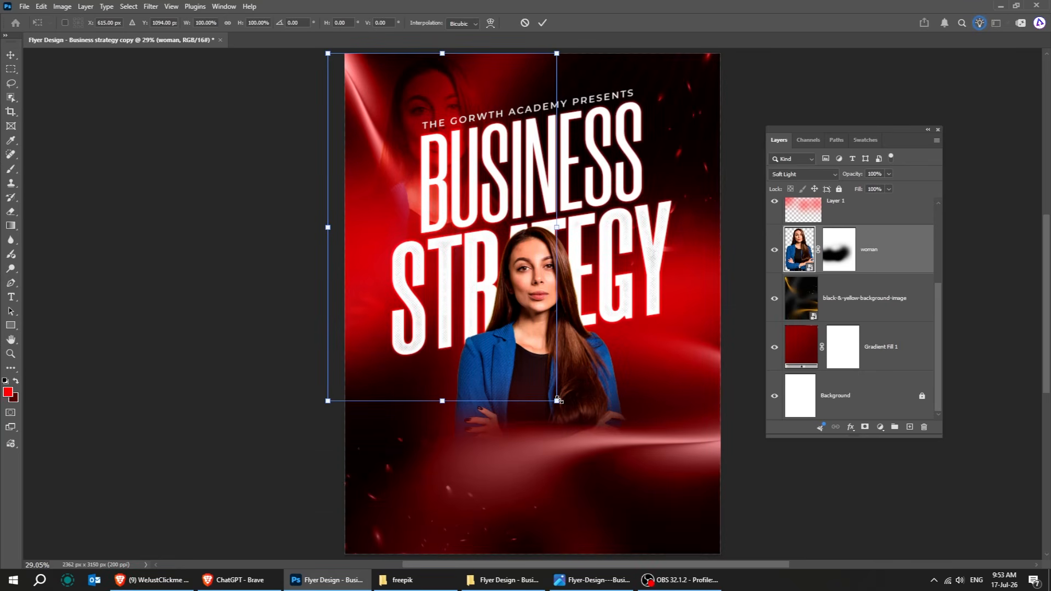
{"action": "left_click_drag", "start_coordinate": [556, 401], "coordinate": [606, 463]}
{"action": "key", "text": "Return"}
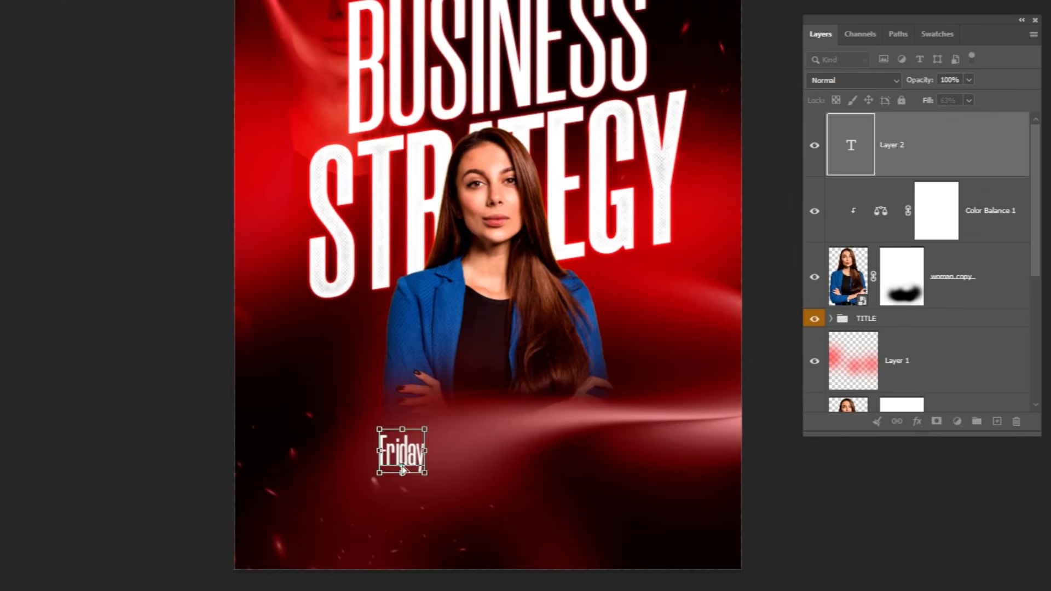
Enlarge the Friday text to 130.98 pt and set its font to Brittany Signature Regular.
{"action": "left_click_drag", "start_coordinate": [426, 435], "coordinate": [460, 404]}
{"action": "key", "text": "Return"}
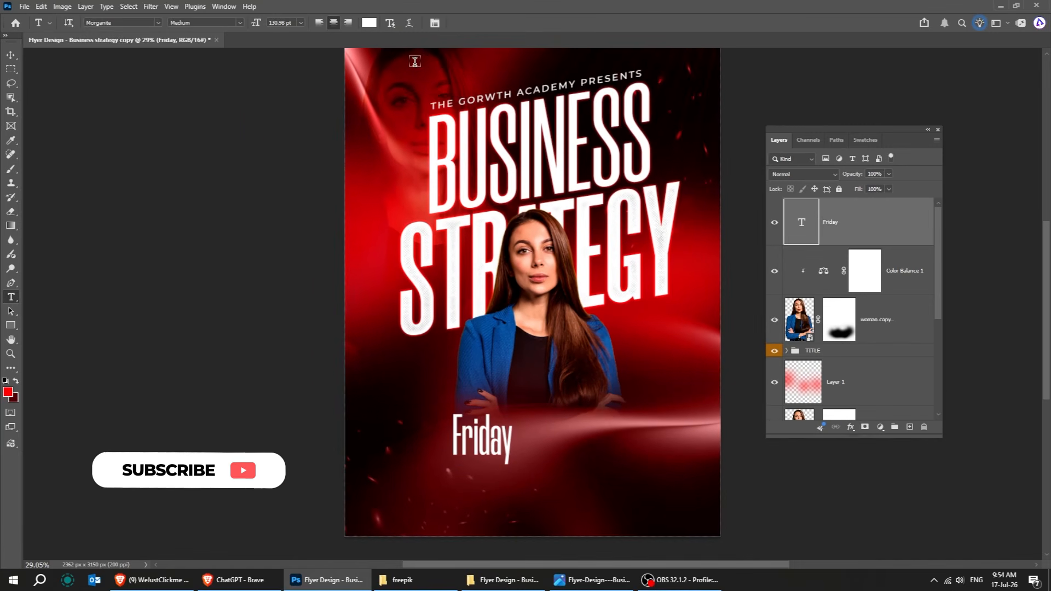
{"action": "left_click", "coordinate": [435, 23]}
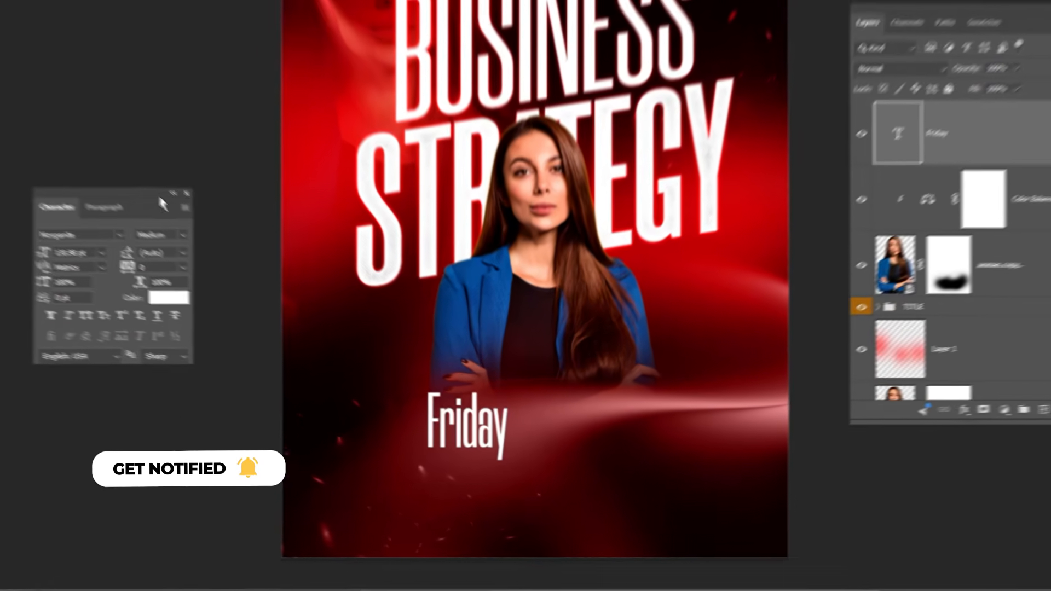
{"action": "left_click_drag", "start_coordinate": [251, 257], "coordinate": [349, 352]}
{"action": "left_click", "coordinate": [188, 278]}
{"action": "type", "text": "bri"}
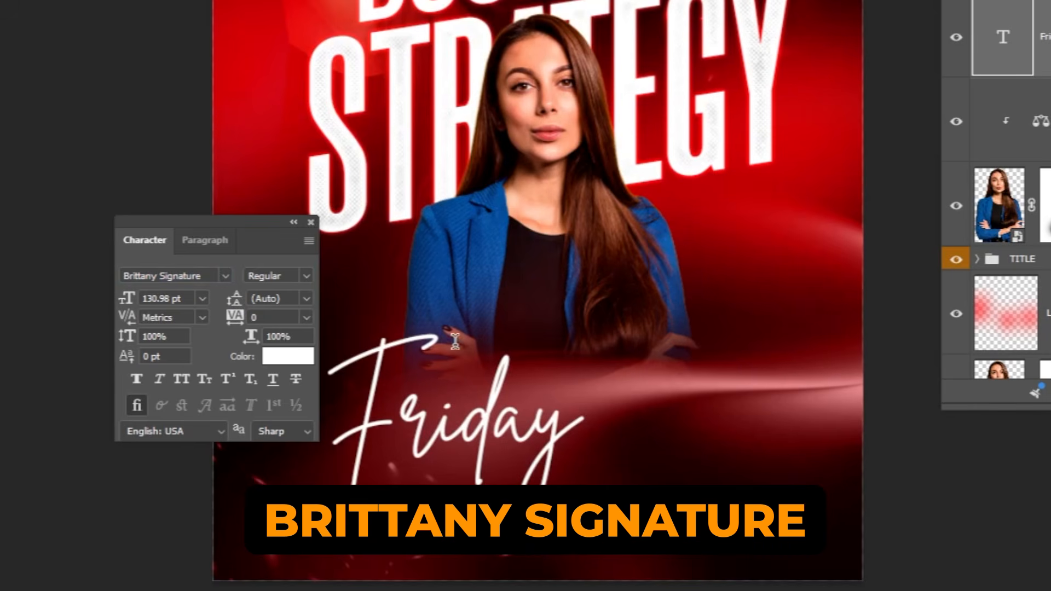
Scale the Friday text down to 95.47 pt and place it across the woman's chest.
{"action": "key", "text": "ctrl+t"}
{"action": "left_click_drag", "start_coordinate": [584, 335], "coordinate": [511, 396]}
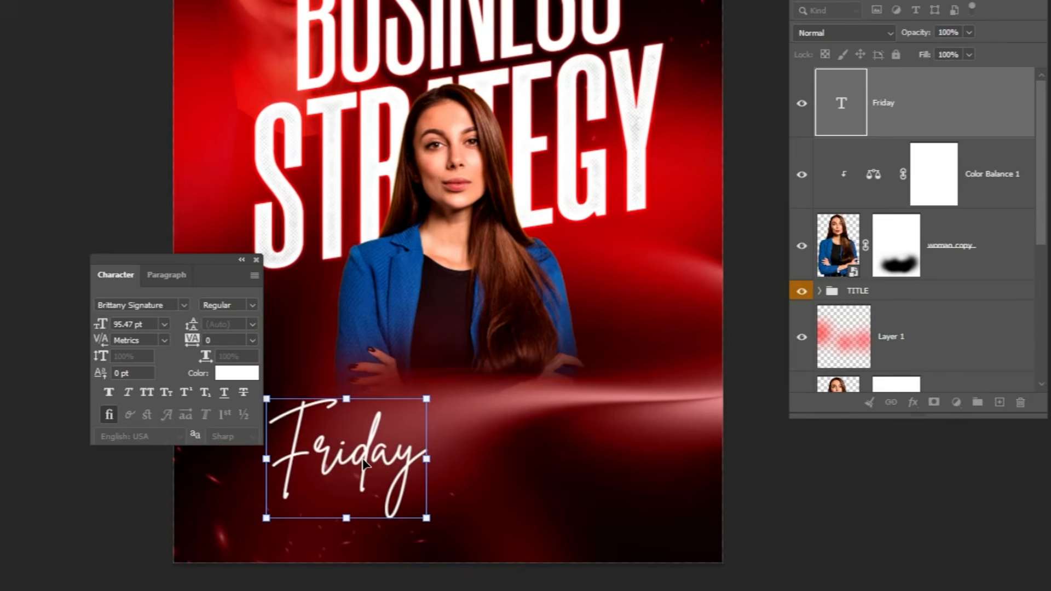
{"action": "key", "text": "Return"}
{"action": "left_click_drag", "start_coordinate": [376, 468], "coordinate": [489, 321]}
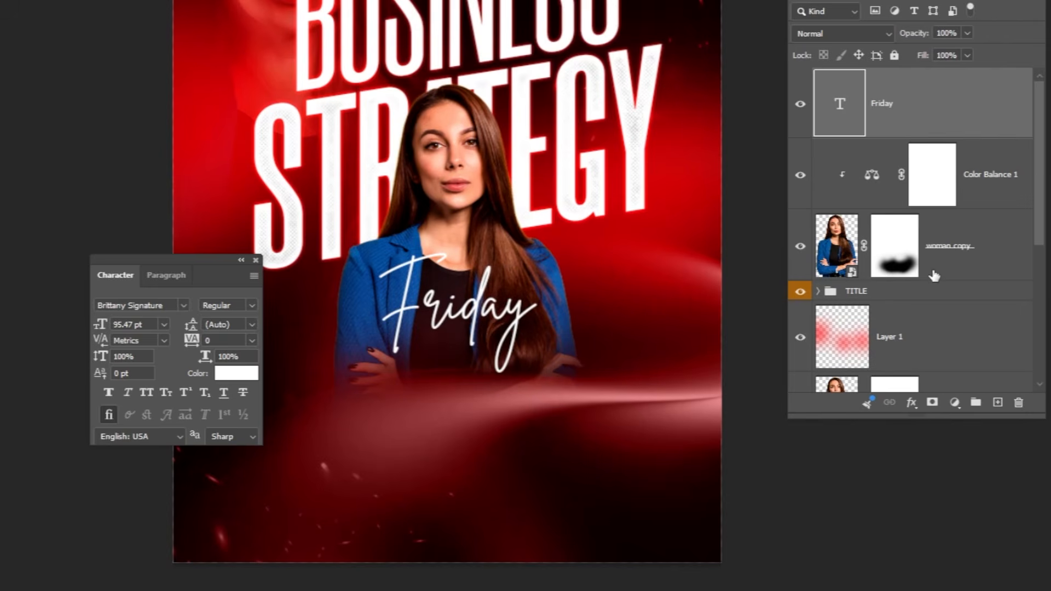
Add a 4 px outside Stroke in ffffff at 100% opacity to the Friday text, comparing it with the preview off and on.
{"action": "left_click", "coordinate": [910, 403]}
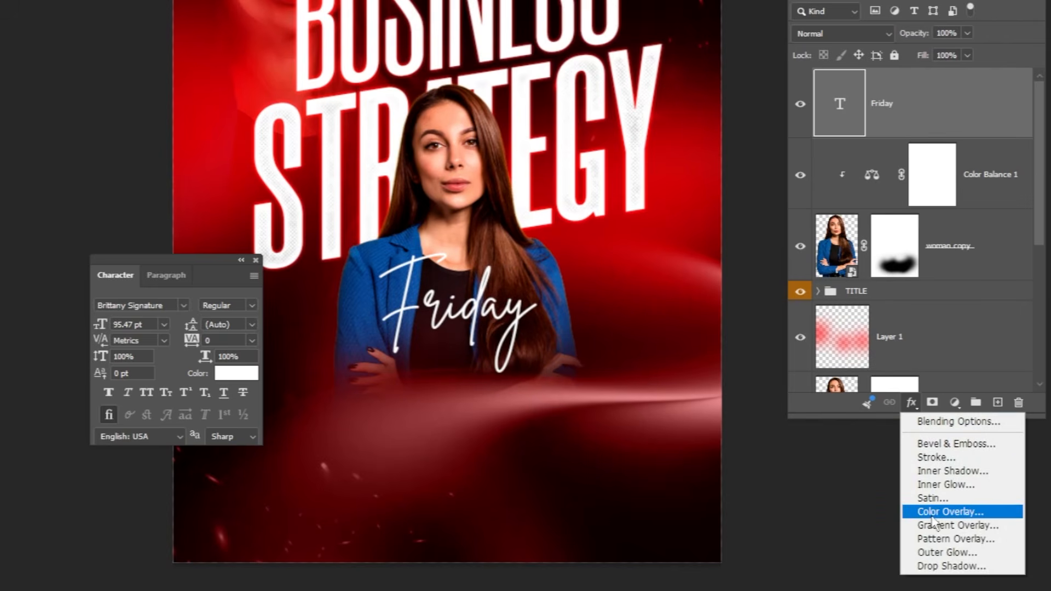
{"action": "left_click", "coordinate": [953, 459]}
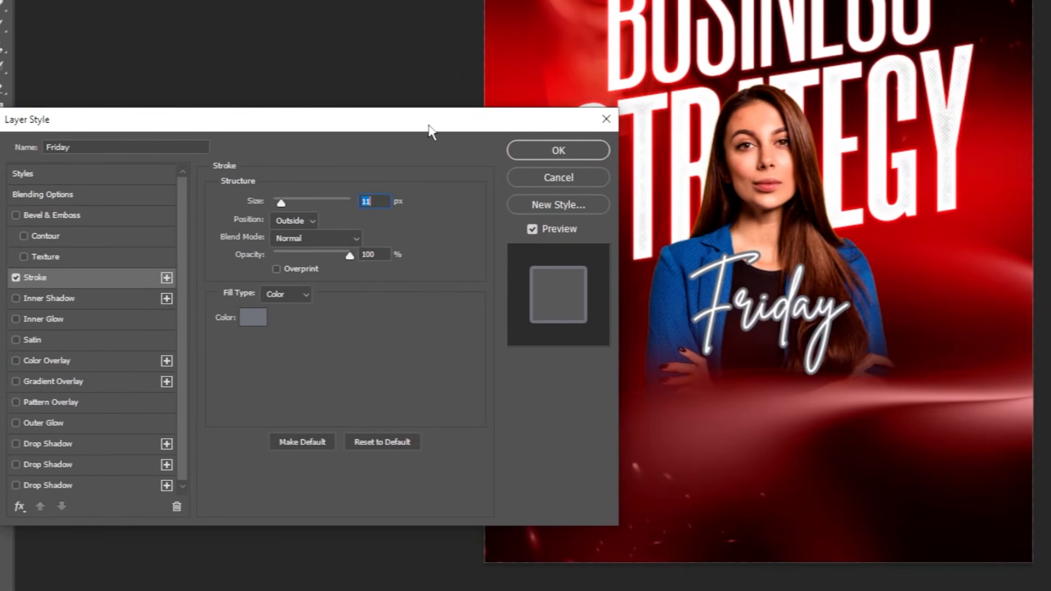
{"action": "left_click", "coordinate": [253, 317]}
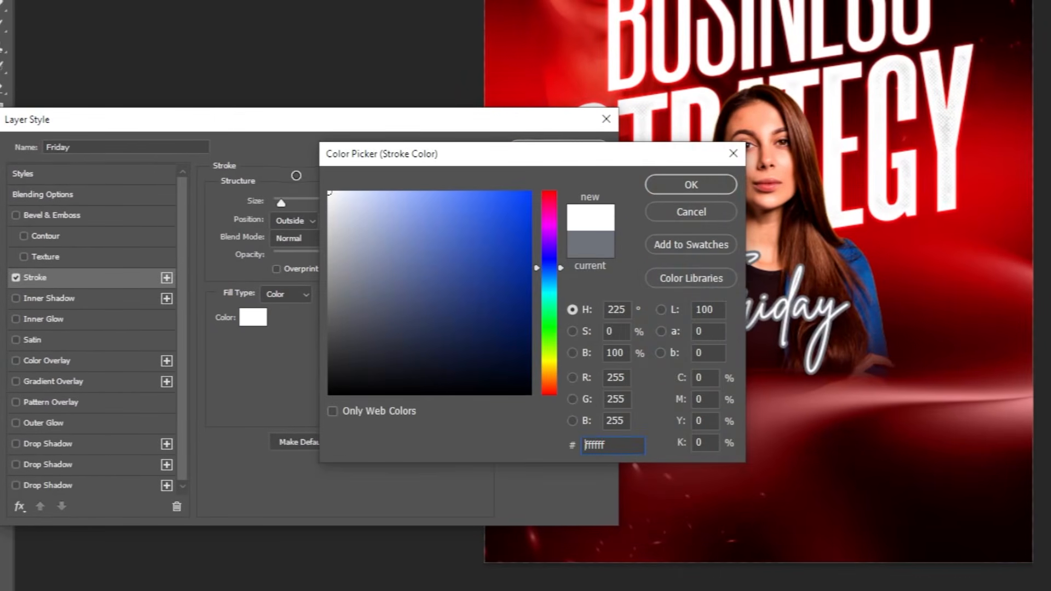
{"action": "type", "text": "ffffff"}
{"action": "key", "text": "Return"}
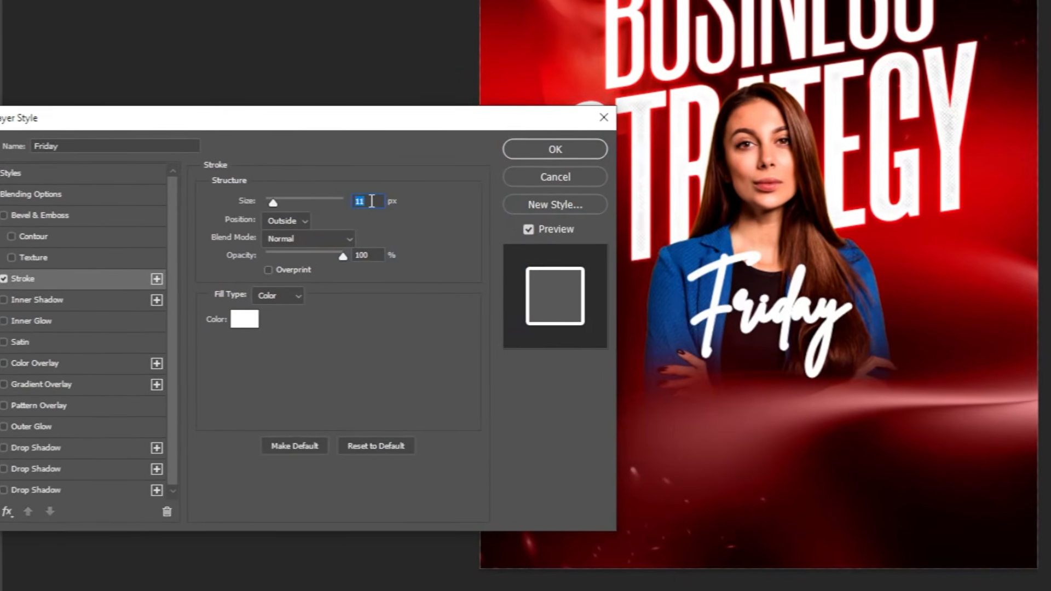
{"action": "type", "text": "4"}
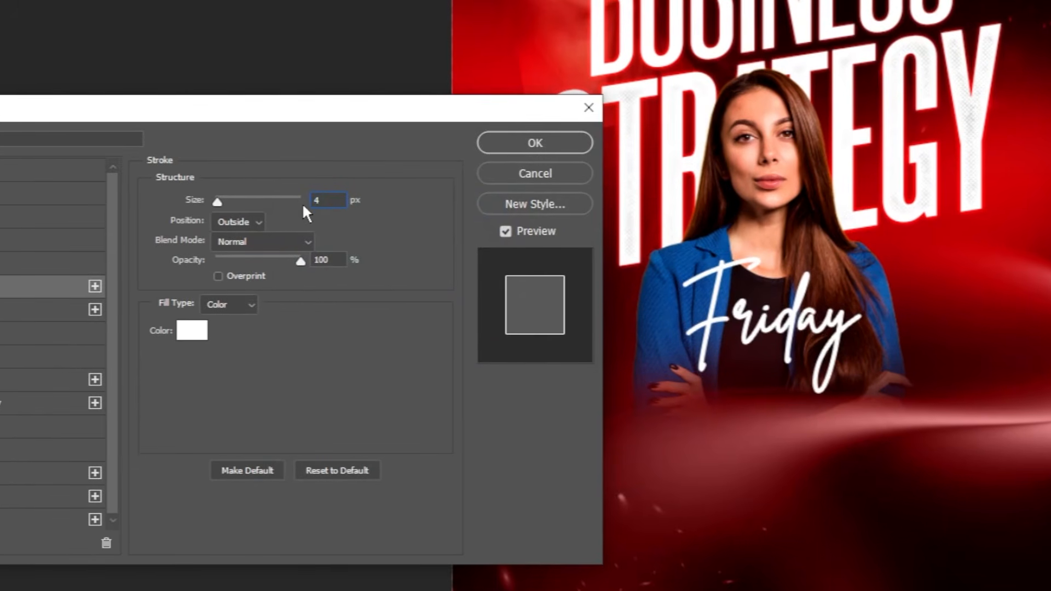
{"action": "left_click", "coordinate": [502, 228]}
{"action": "left_click", "coordinate": [502, 228]}
{"action": "left_click", "coordinate": [512, 146]}
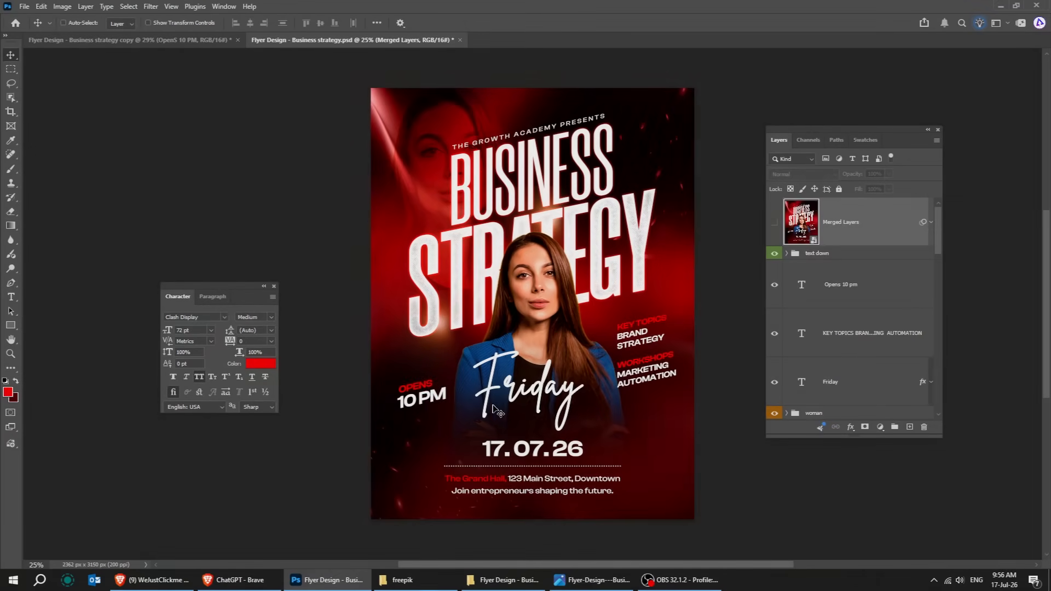
Examine the character settings and text colour of the red word OPENS, leaving the colour at ff0000.
{"action": "left_click_drag", "start_coordinate": [422, 397], "coordinate": [419, 371]}
{"action": "scroll", "coordinate": [423, 393], "scroll_direction": "up", "scroll_amount": 1}
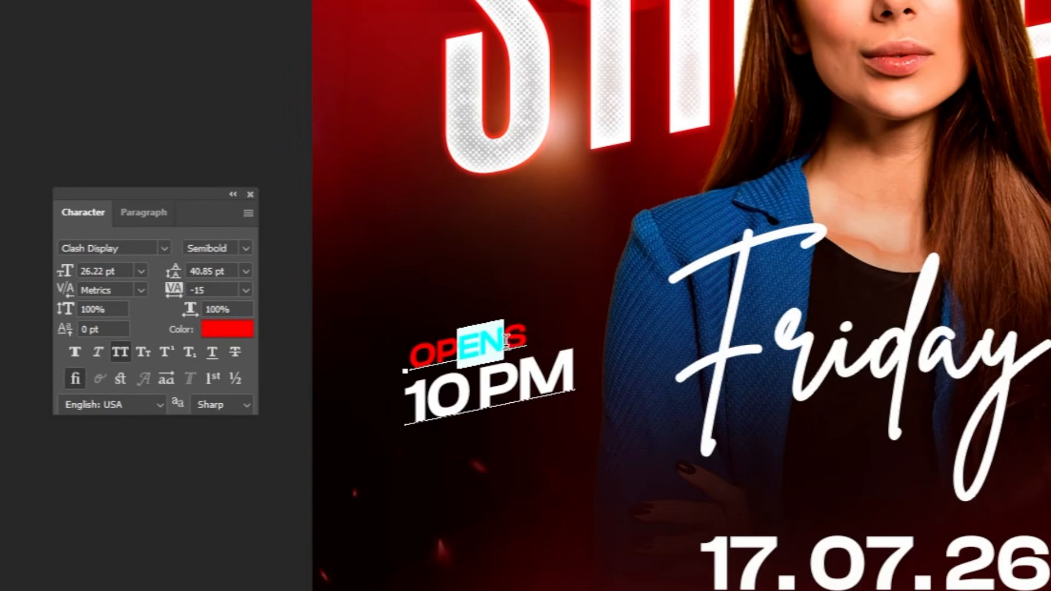
{"action": "left_click_drag", "start_coordinate": [417, 356], "coordinate": [539, 324]}
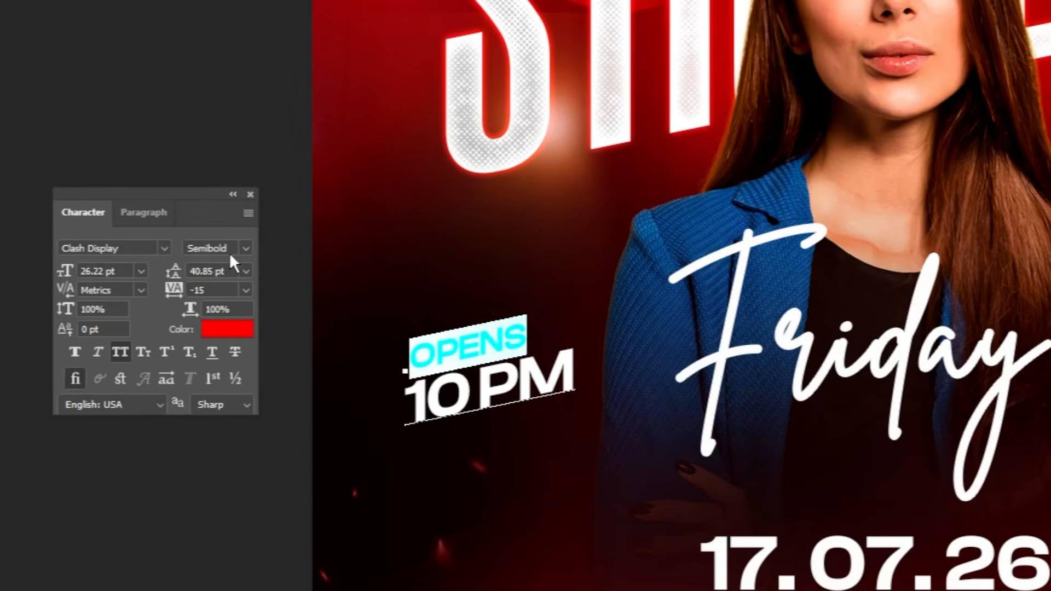
{"action": "left_click", "coordinate": [227, 329]}
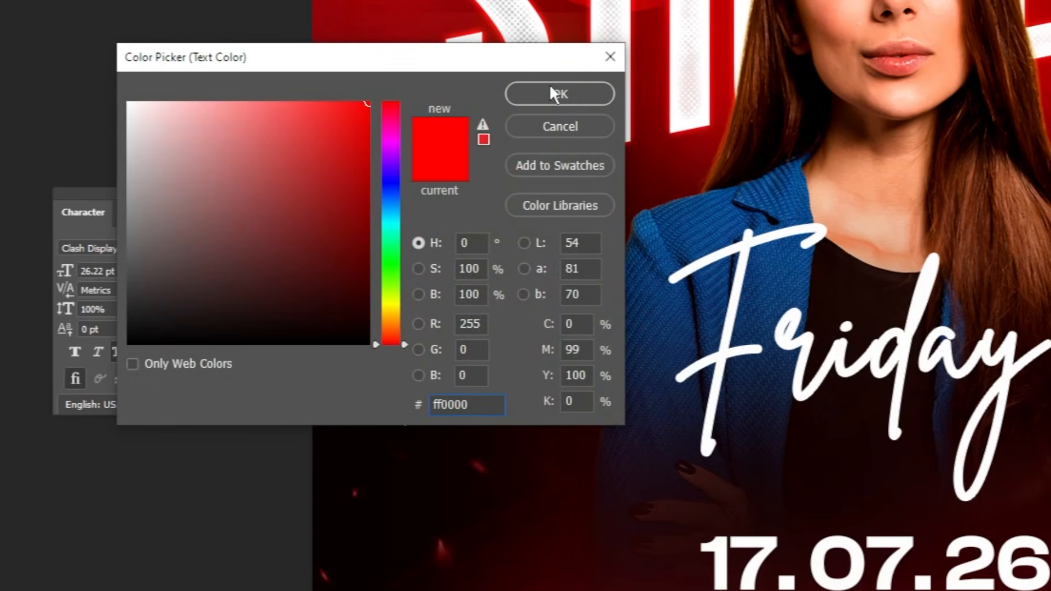
{"action": "left_click", "coordinate": [554, 93]}
Examine the font, size, leading, tracking and colour of the 10 PM text, leaving its settings as they are.
{"action": "left_click", "coordinate": [475, 389]}
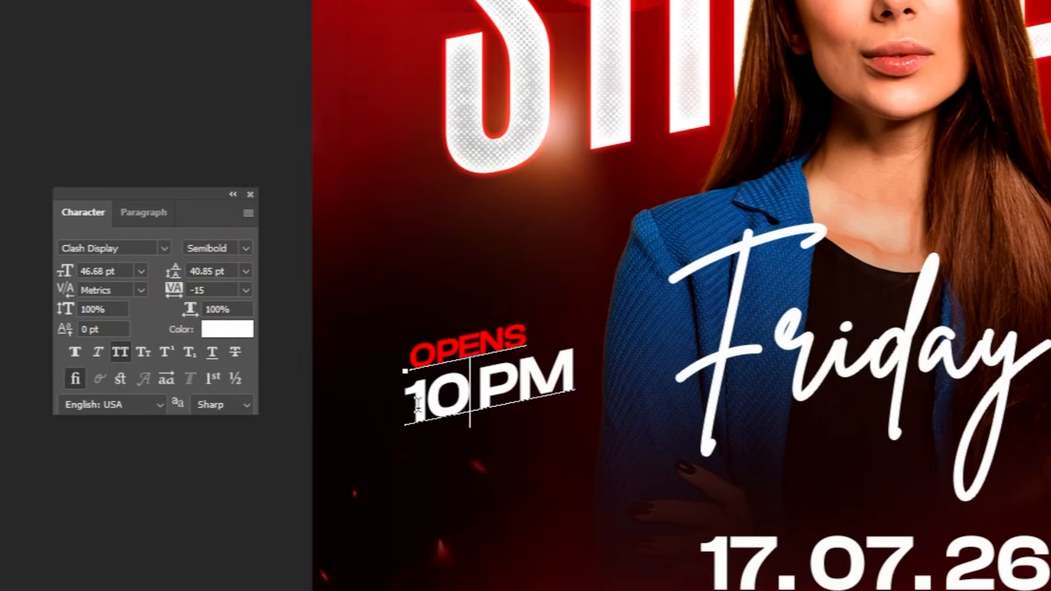
{"action": "left_click_drag", "start_coordinate": [417, 403], "coordinate": [566, 364]}
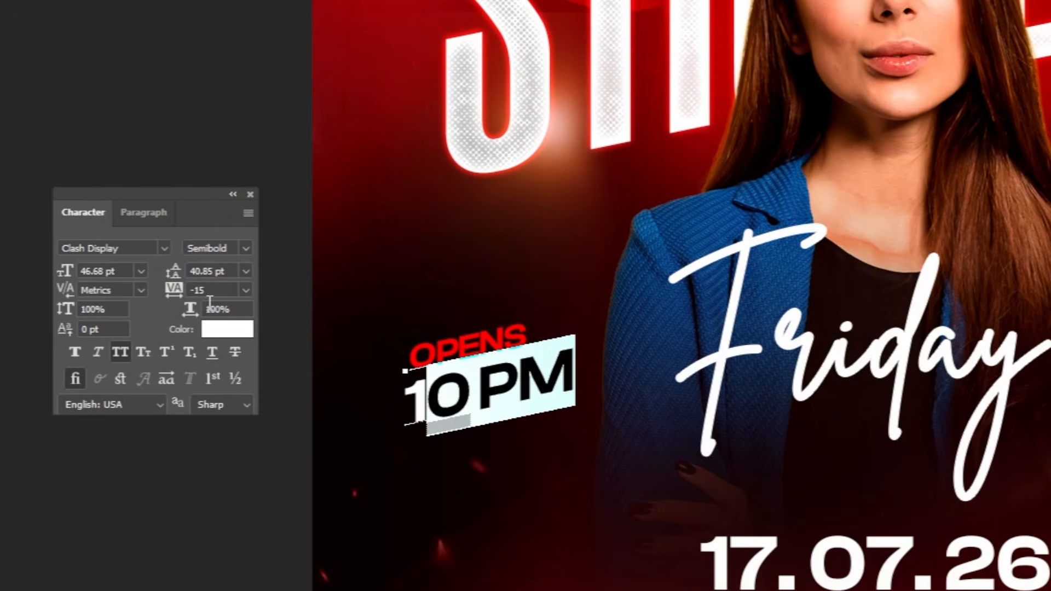
{"action": "key", "text": "ctrl+Return"}
Examine the character settings of the KEY TOPICS block, the date and the venue lines at the flyer's bottom.
{"action": "left_click_drag", "start_coordinate": [844, 287], "coordinate": [357, 304]}
{"action": "left_click_drag", "start_coordinate": [748, 265], "coordinate": [658, 275]}
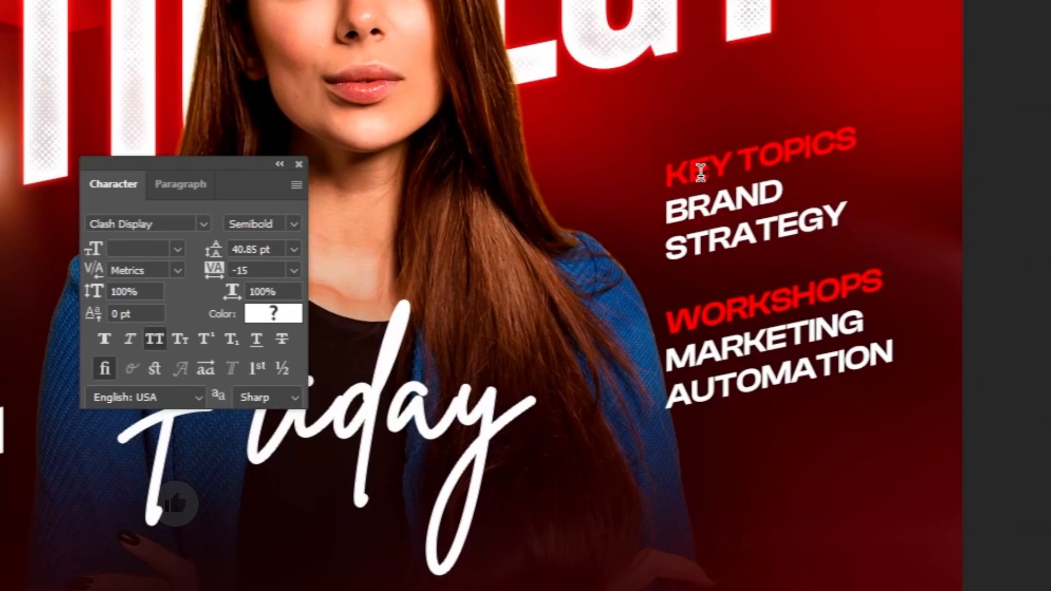
{"action": "left_click_drag", "start_coordinate": [700, 173], "coordinate": [758, 156]}
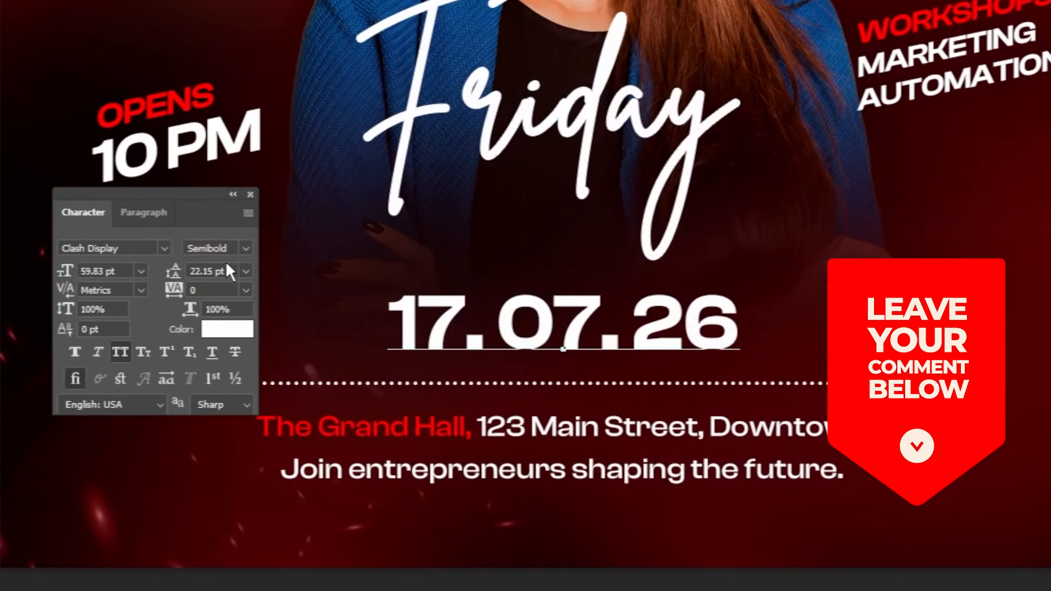
{"action": "key", "text": "ctrl+Return"}
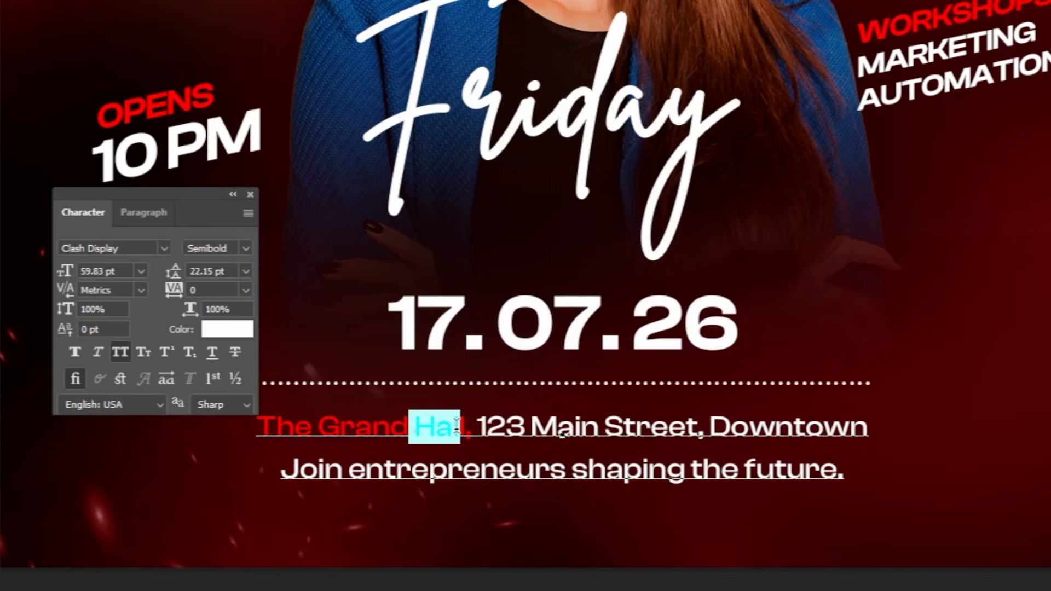
{"action": "left_click", "coordinate": [474, 426]}
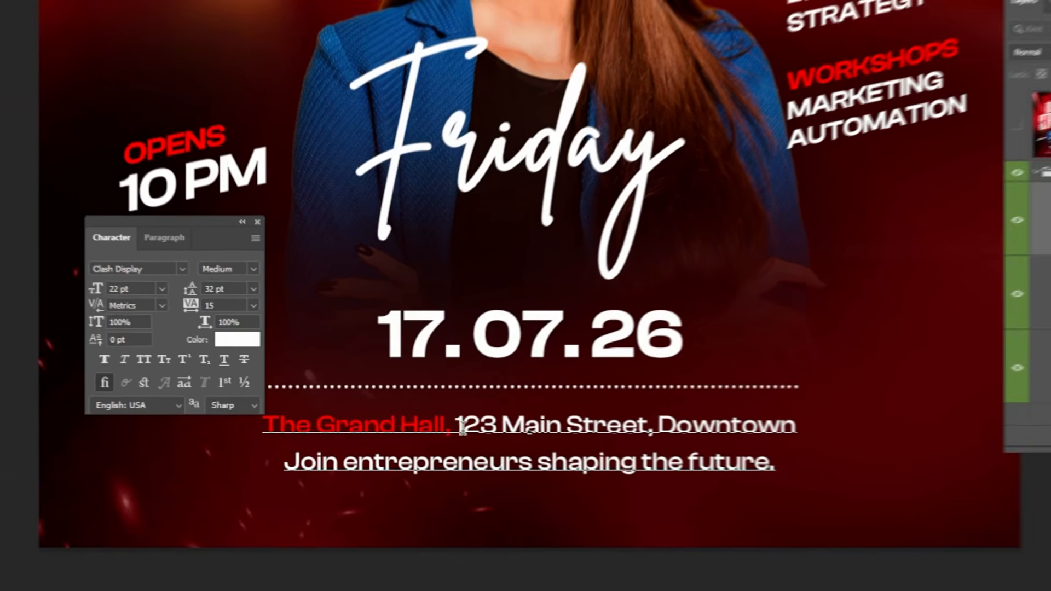